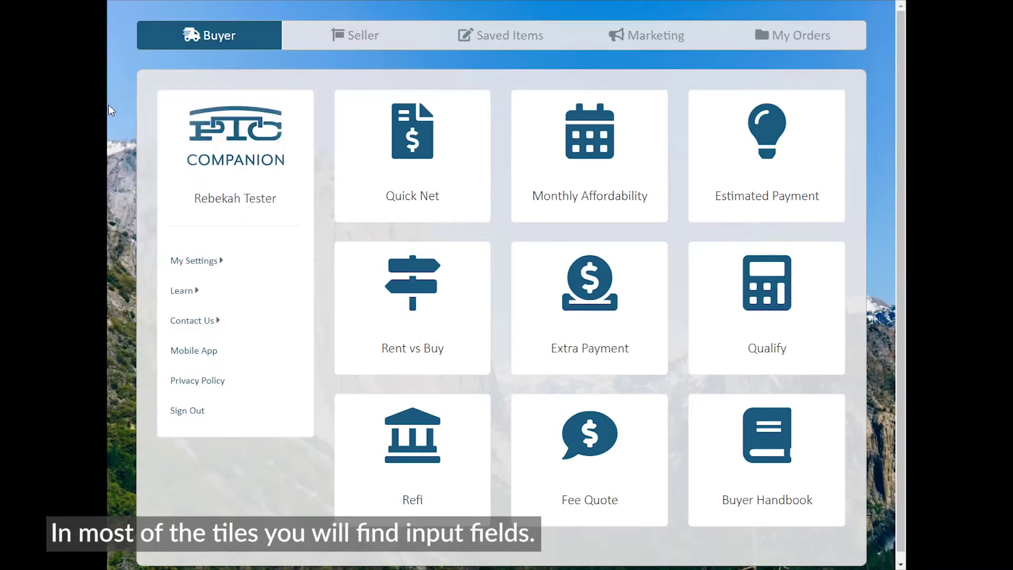
Step: Look over the Fee Quote tool's general inputs and additional options, and leave it without calculating
click(614, 474)
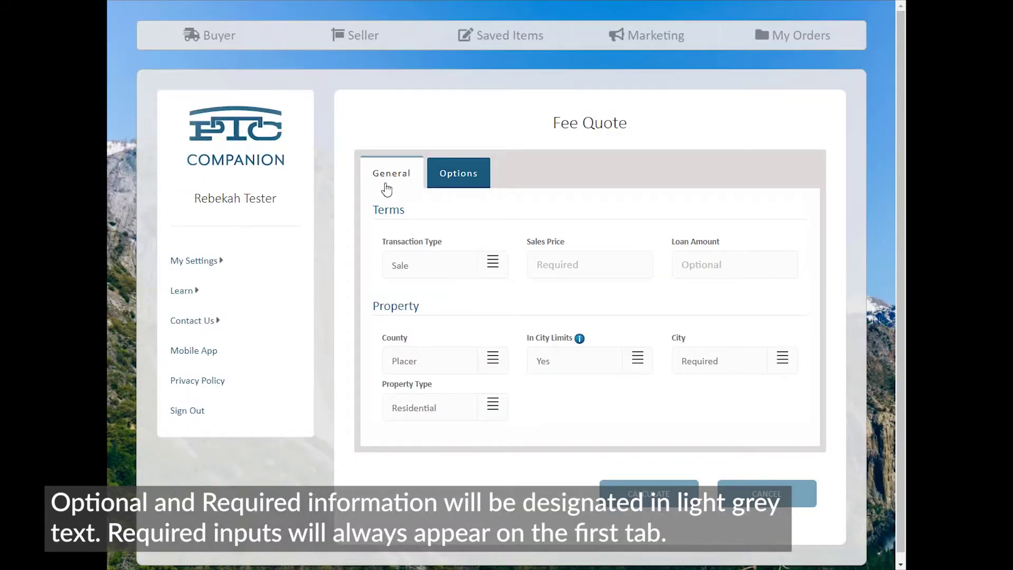
click(469, 189)
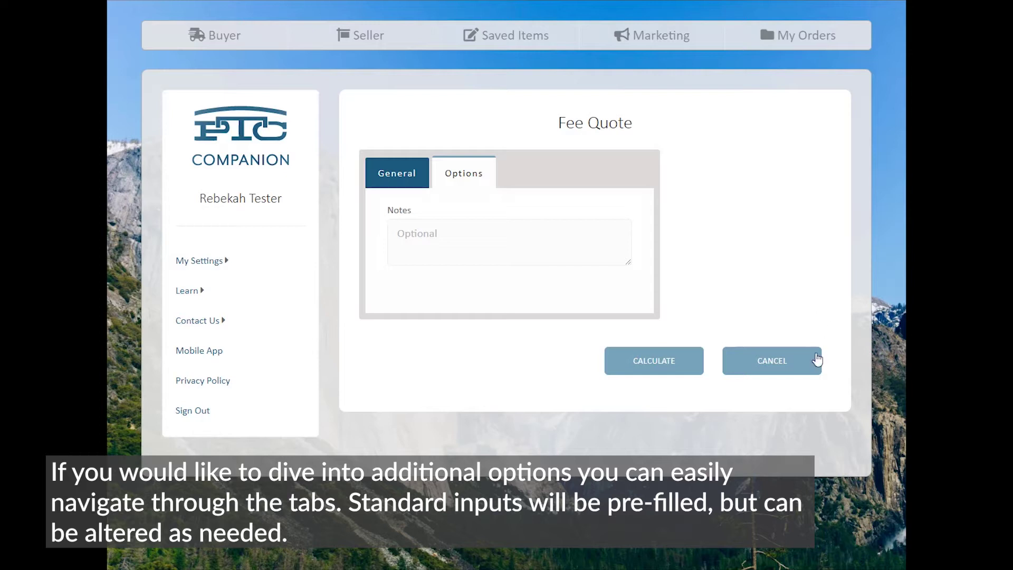
click(800, 378)
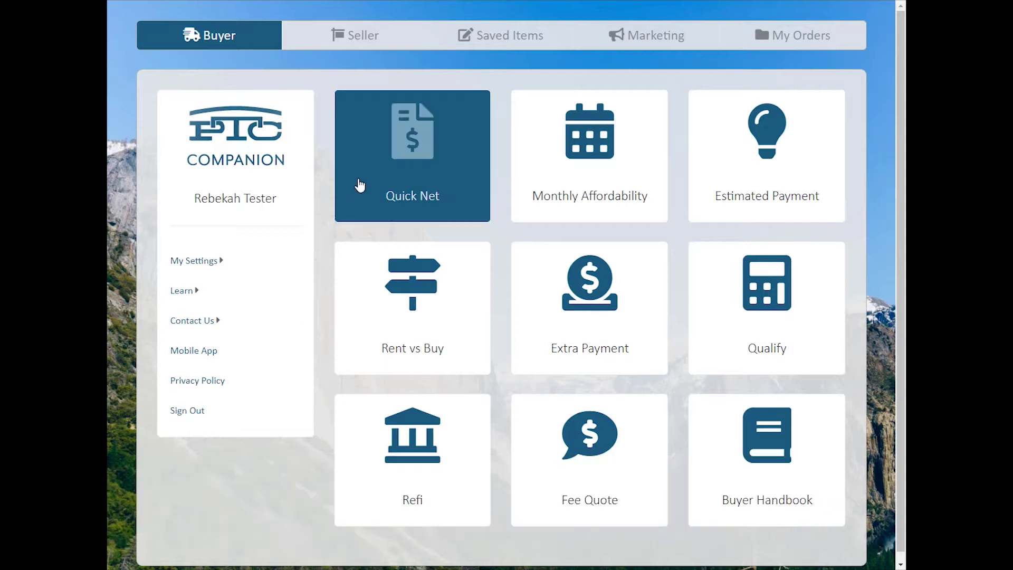
Step: Start a Quick Net calculation for a buyer and set the sales price to 75,000
click(359, 186)
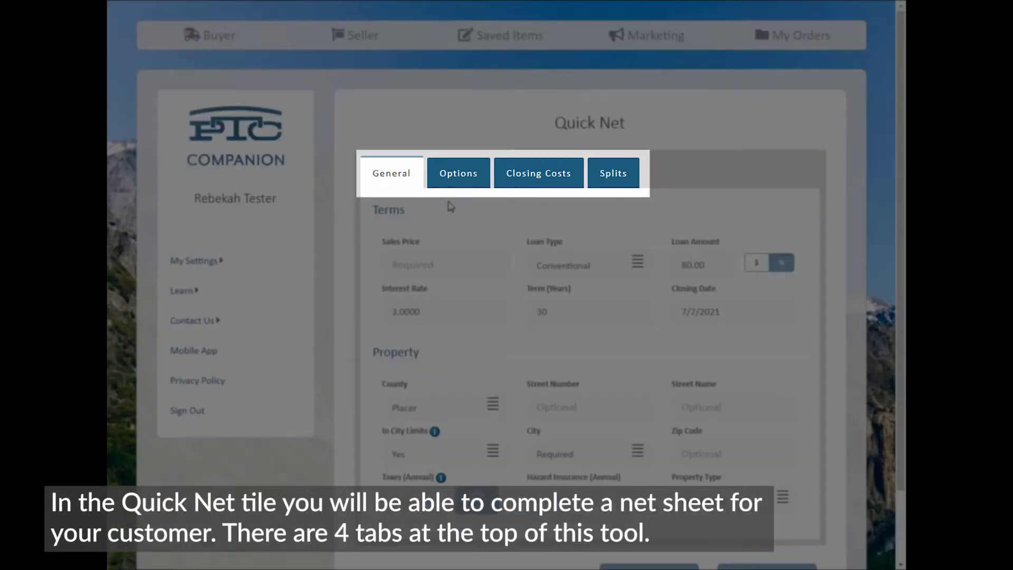
click(453, 269)
text(75000)
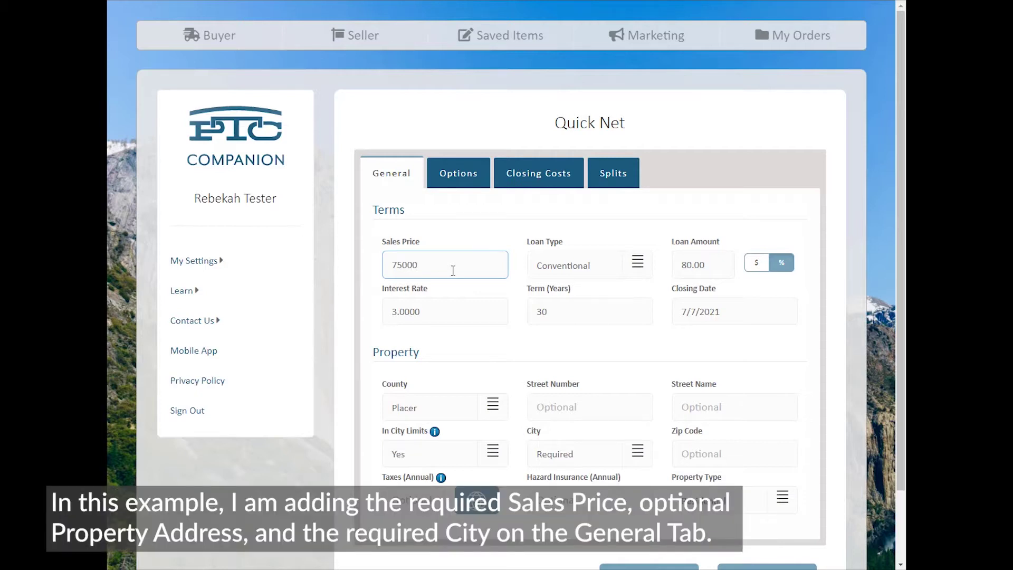
Step: Enter the property's street number and street name, and choose Newcastle as the city
click(563, 402)
text(123)
key(Tab)
text(Test)
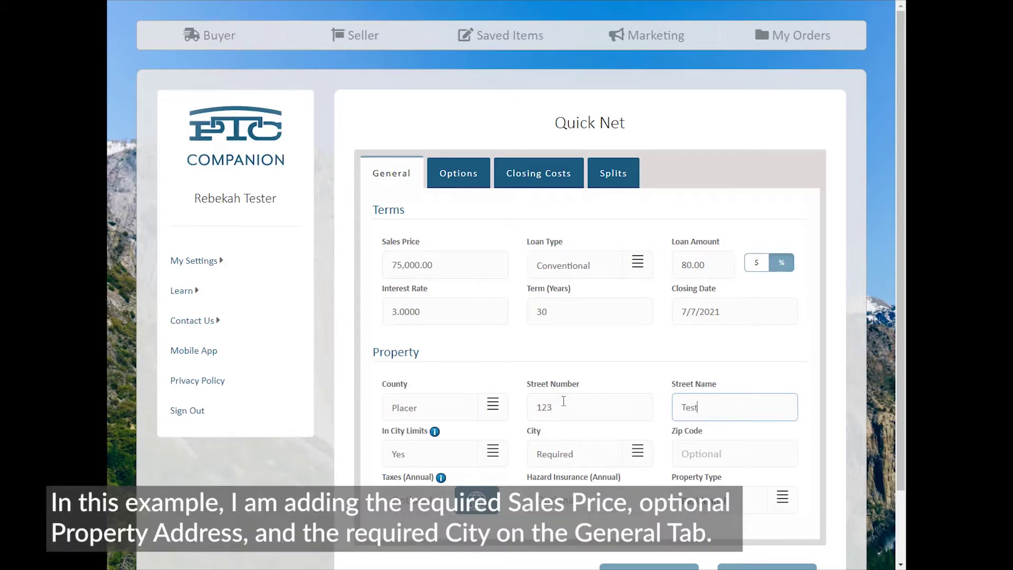
click(636, 455)
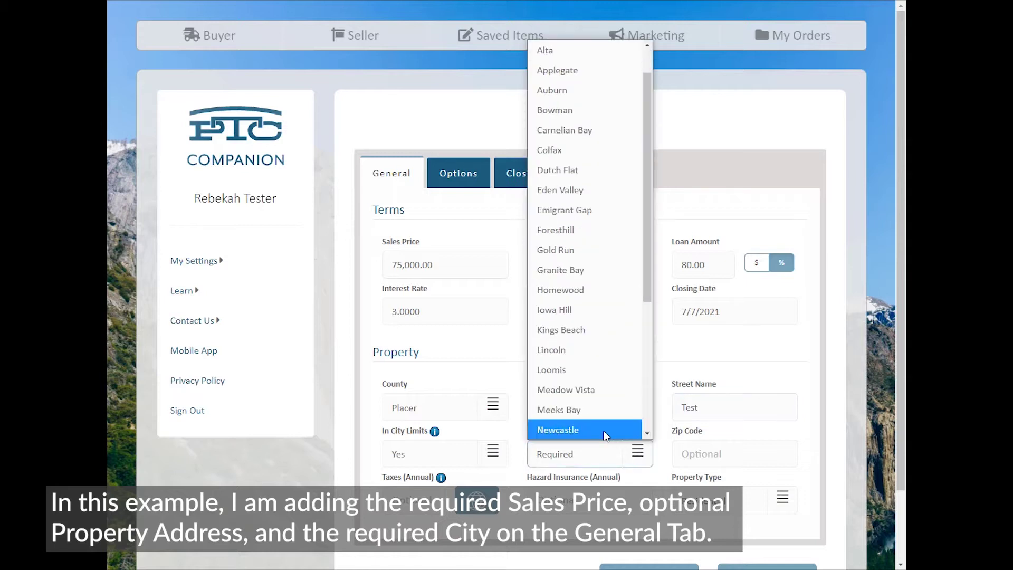
click(605, 435)
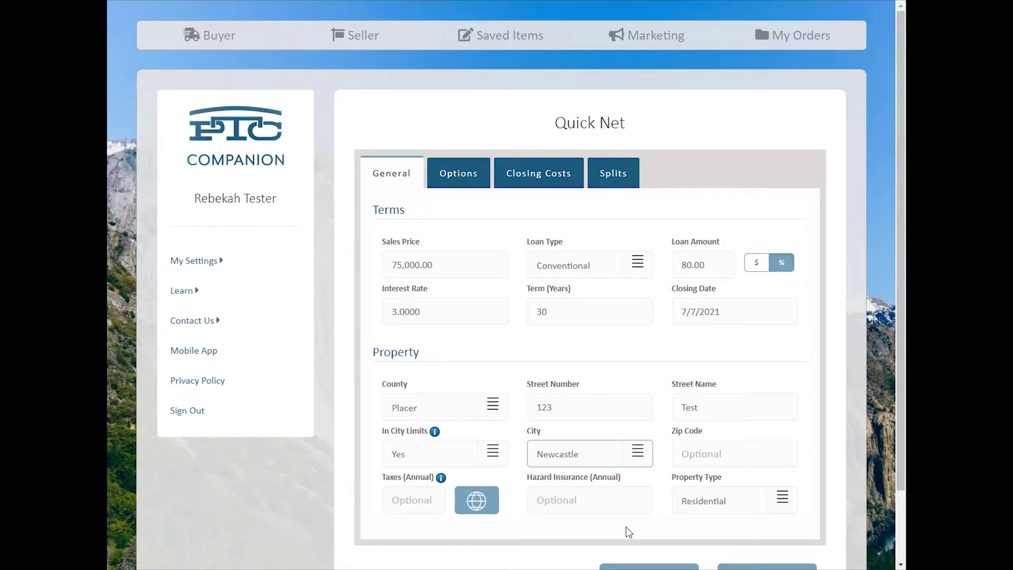
Step: Set the optional earnest money of the Quick Net calculation to 7500
click(466, 182)
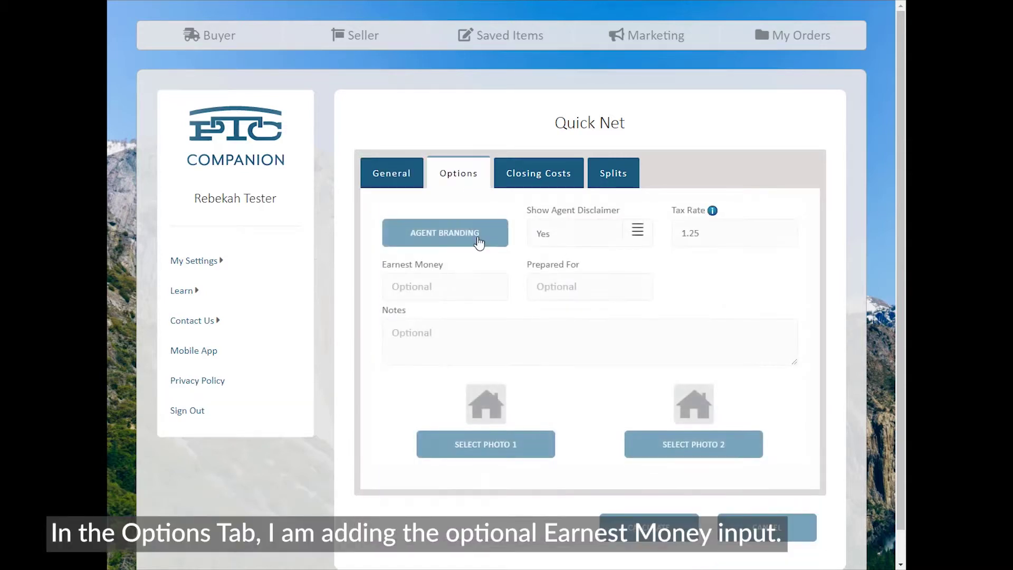
click(467, 294)
text(750)
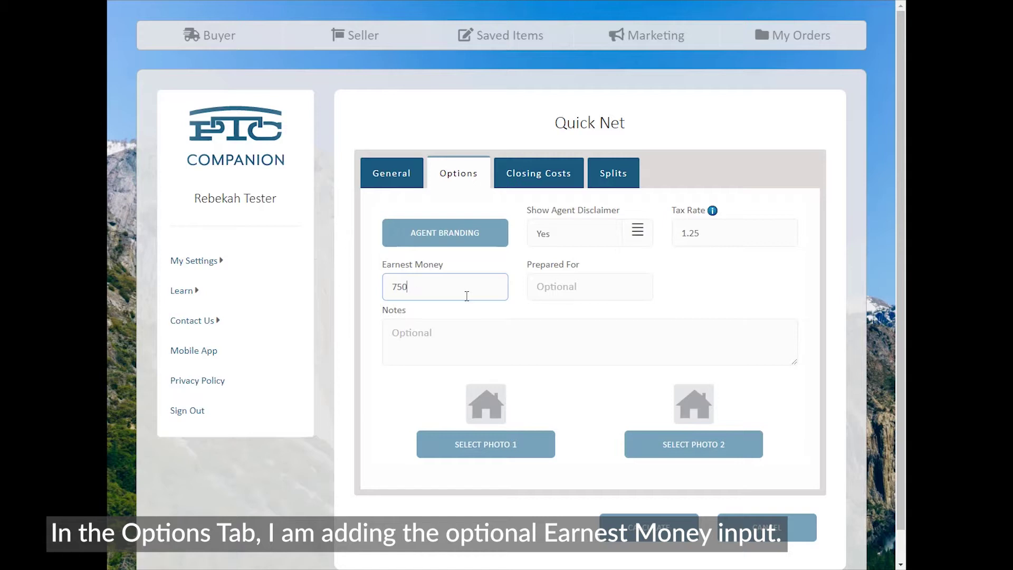
text(0)
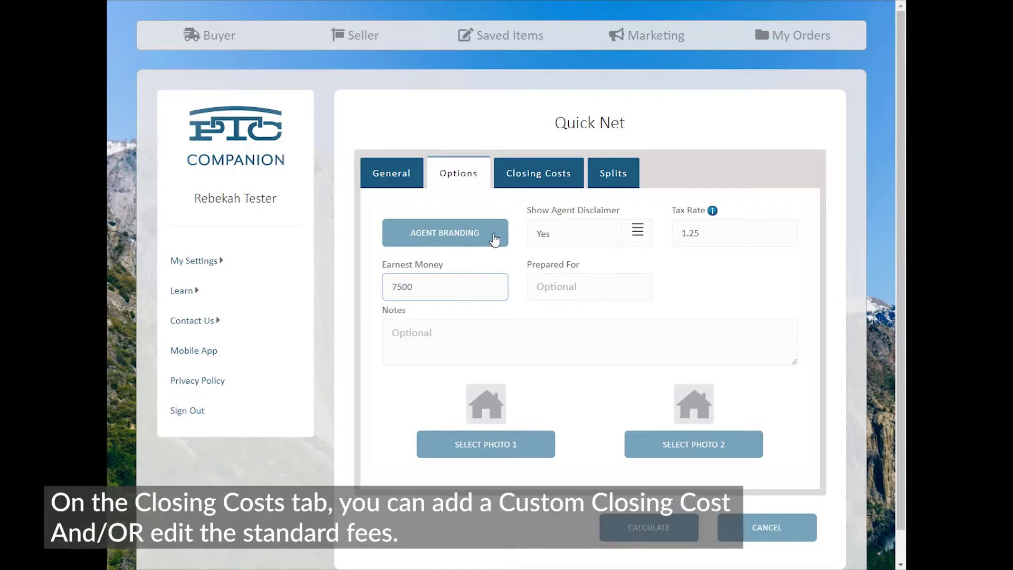
Step: Add a custom closing cost named Transaction Service Fee under Other Fees and save it for future calculations
click(548, 182)
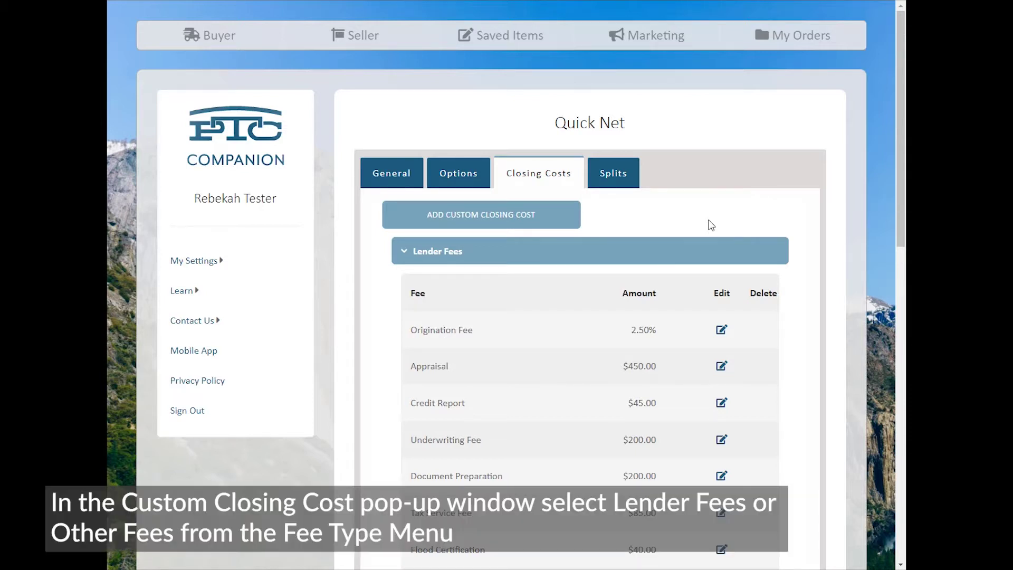
click(492, 214)
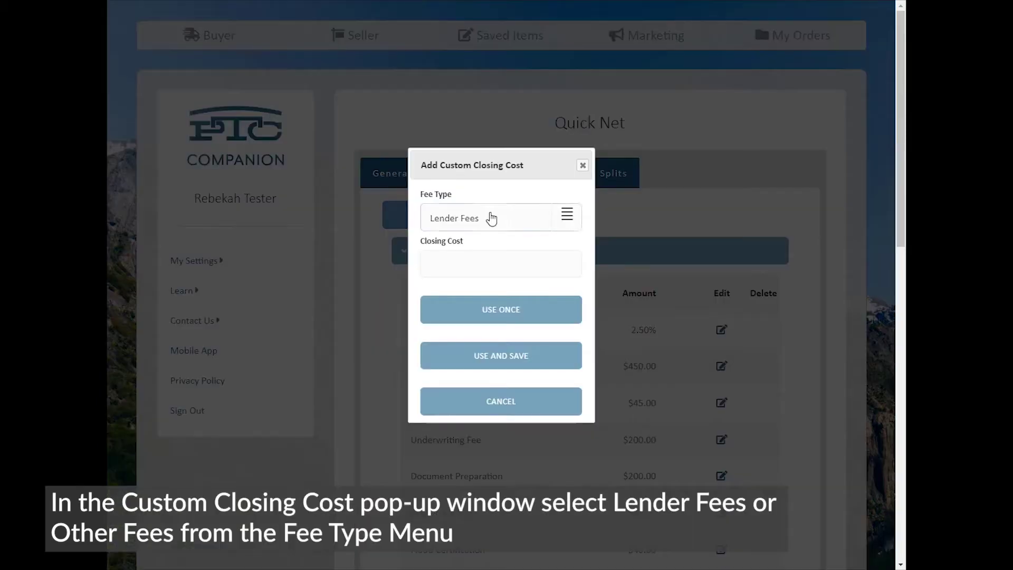
click(582, 226)
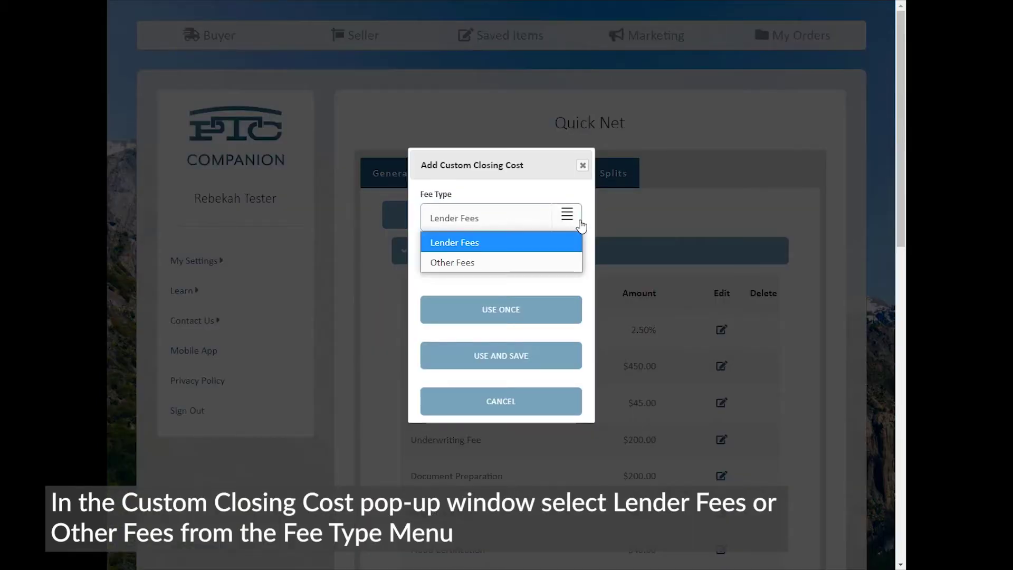
click(573, 261)
click(570, 259)
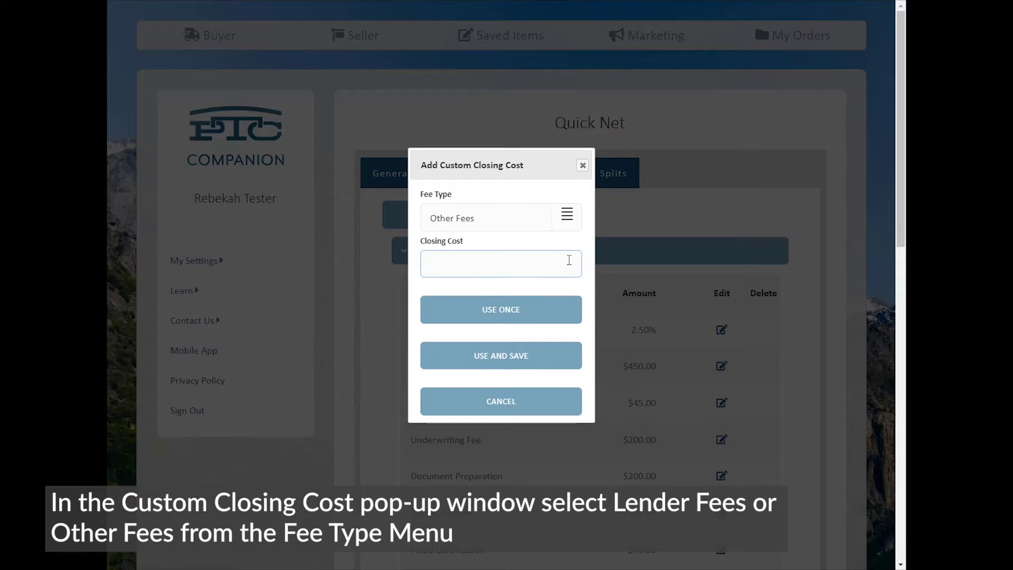
text(Transaction)
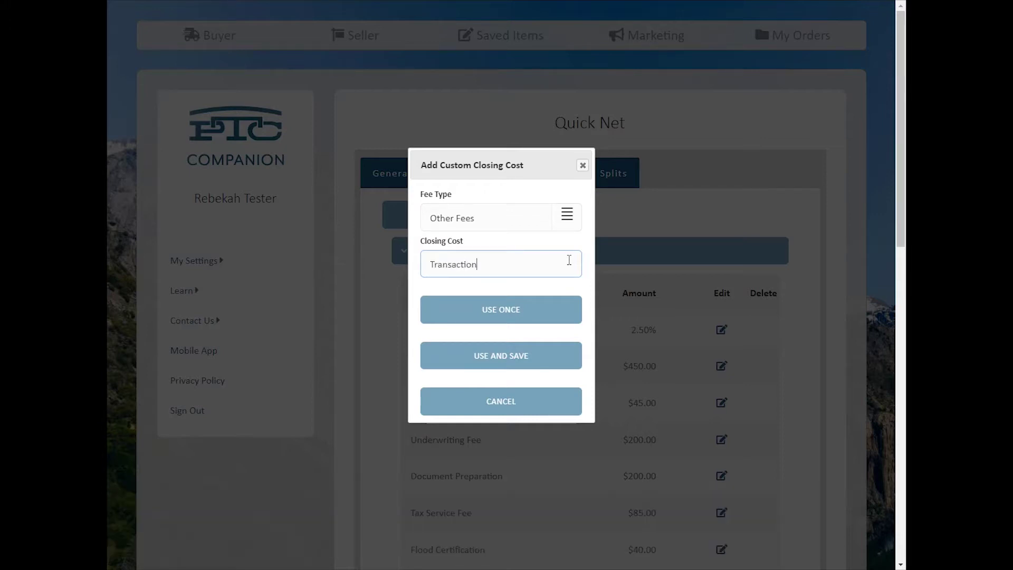
text( Service Fee)
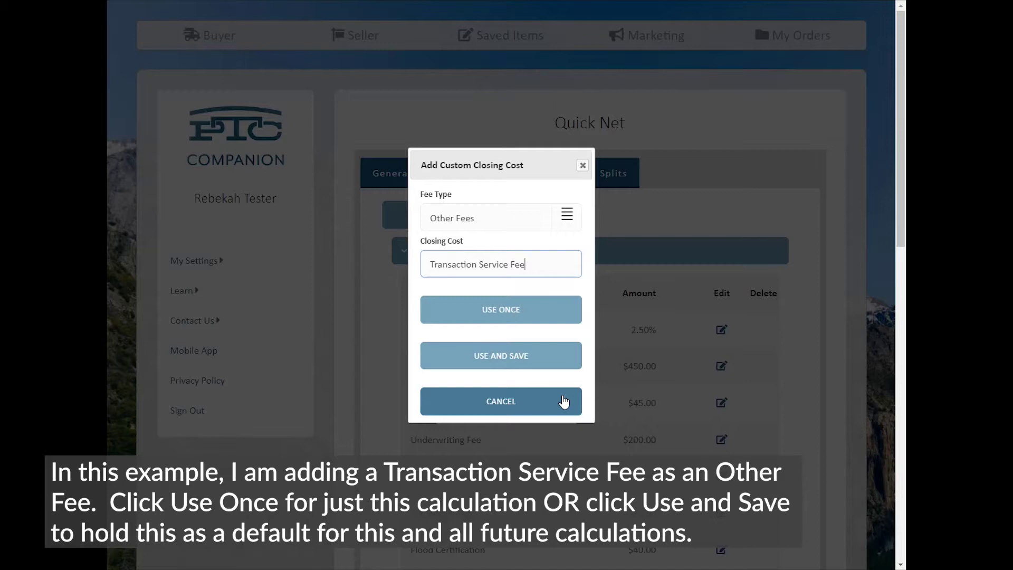
click(559, 357)
Step: Set the Transaction Service Fee amount to 325.00 and save it for future calculations
scroll(561, 356, down, 3)
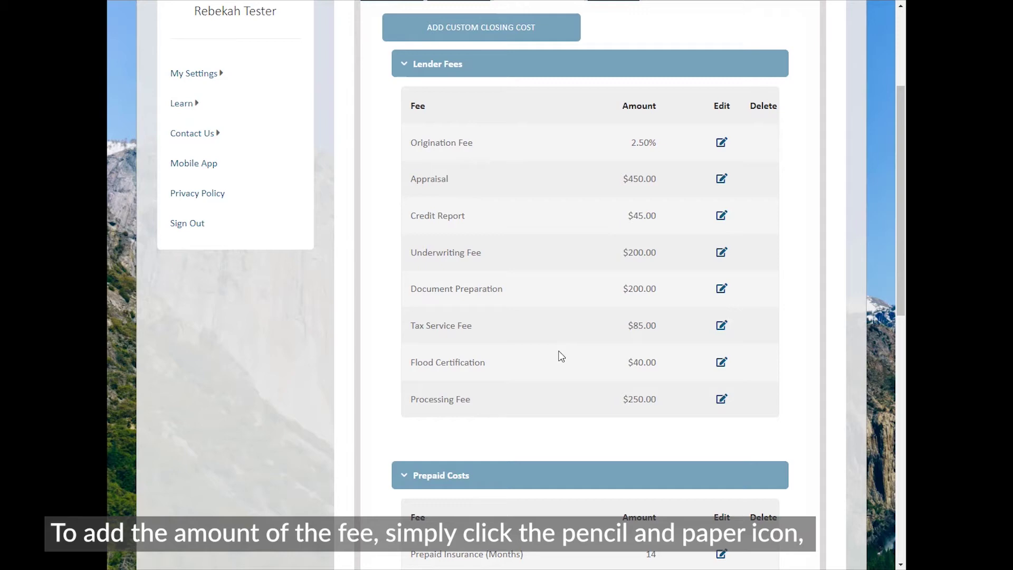
scroll(562, 357, down, 8)
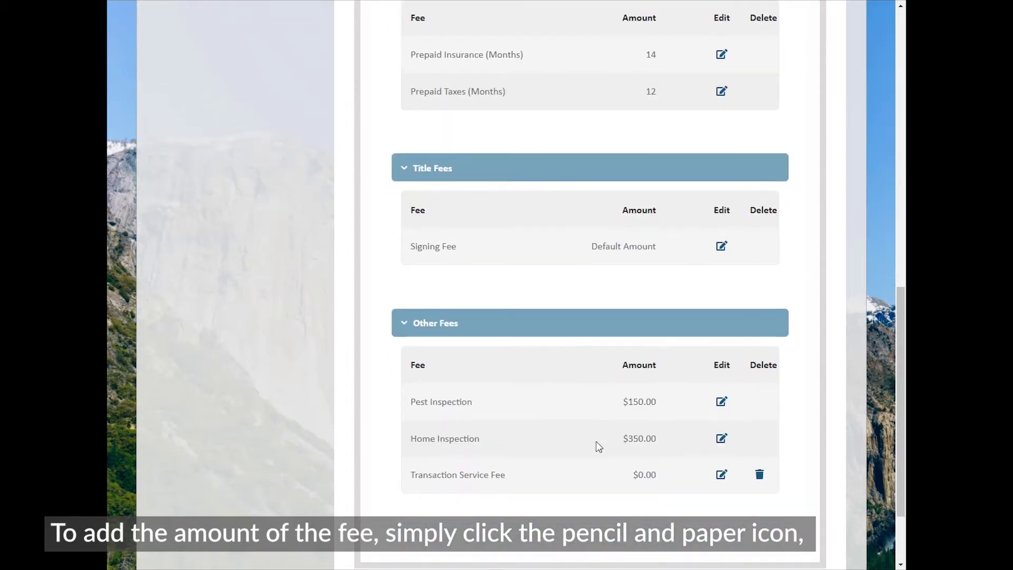
click(722, 475)
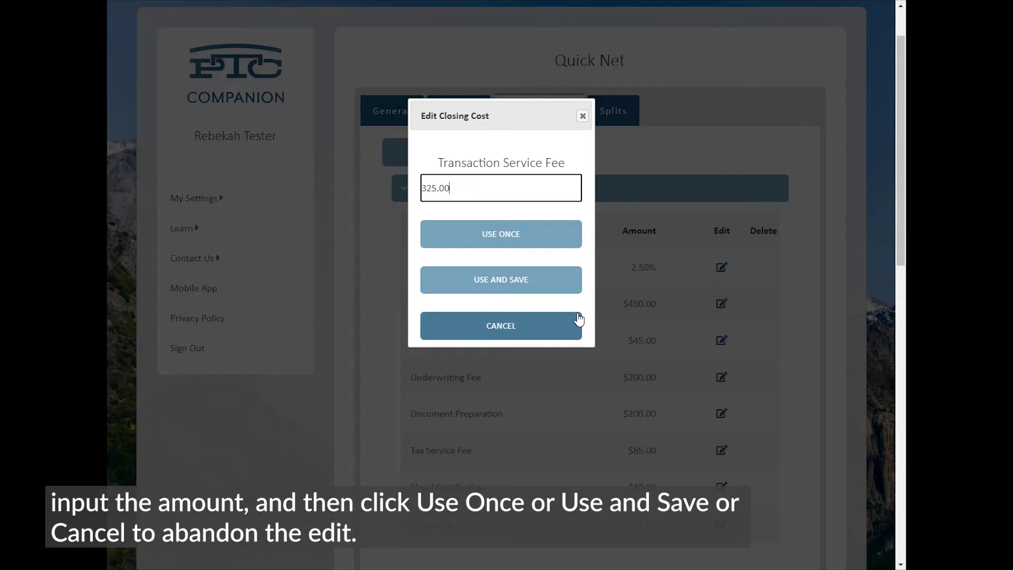
click(578, 283)
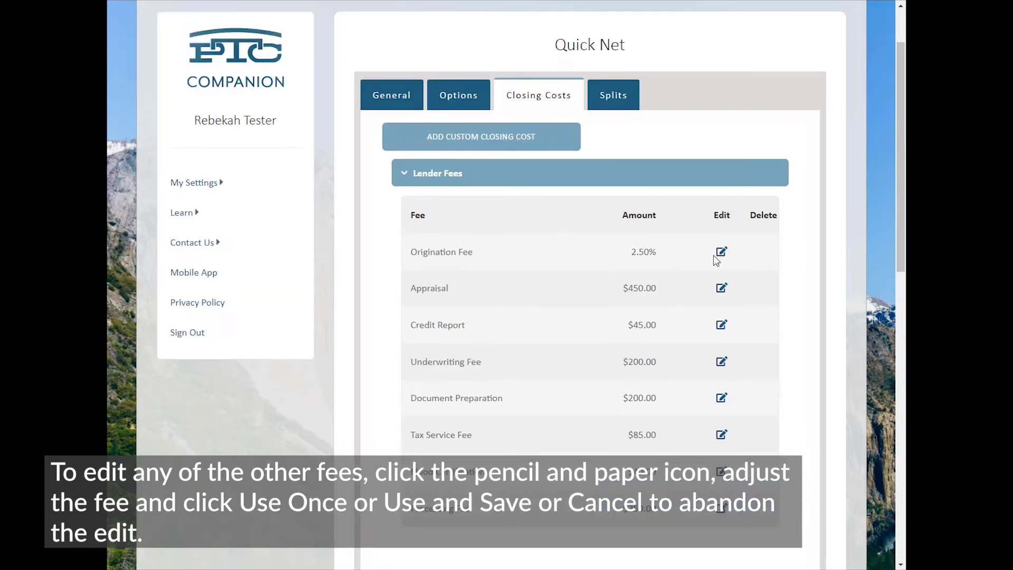
Step: Change the Origination Fee among the lender fees to 1.5% and save it for future calculations
click(721, 253)
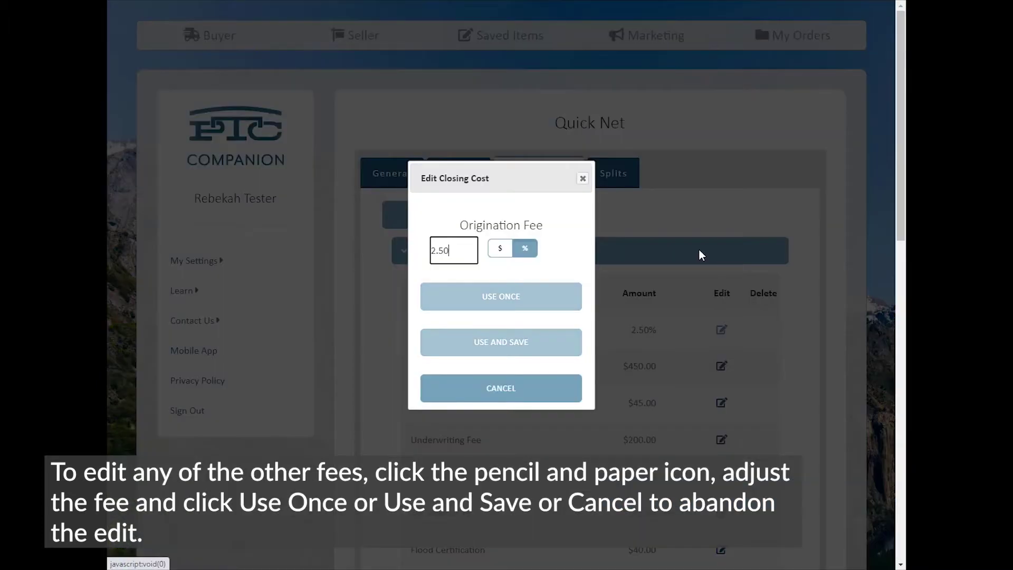
double_click(449, 252)
text(1.5)
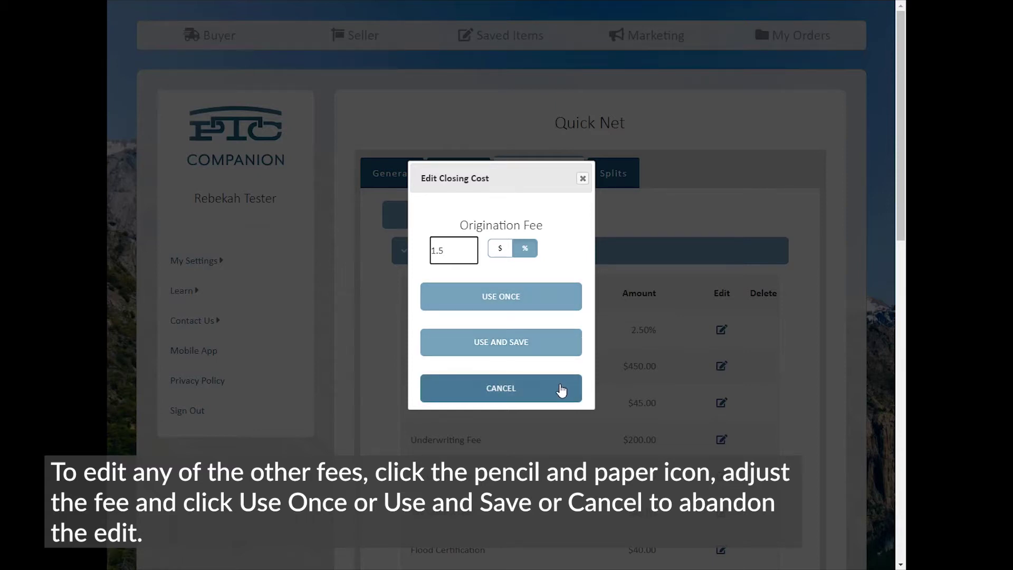
click(569, 355)
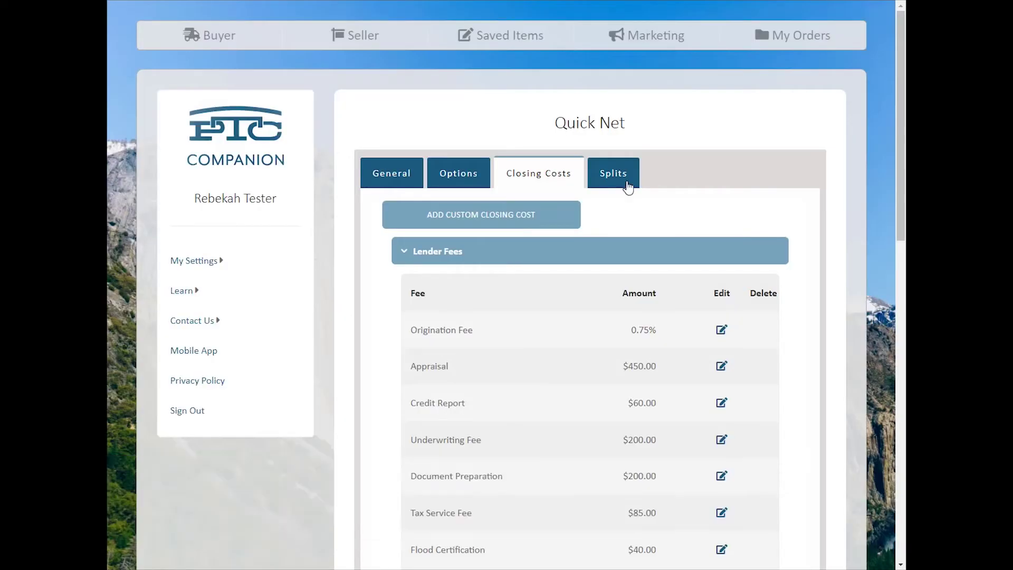
Step: In the fee splits for Placer county, make the Seller pay the Escrow Fee for this calculation only
click(627, 185)
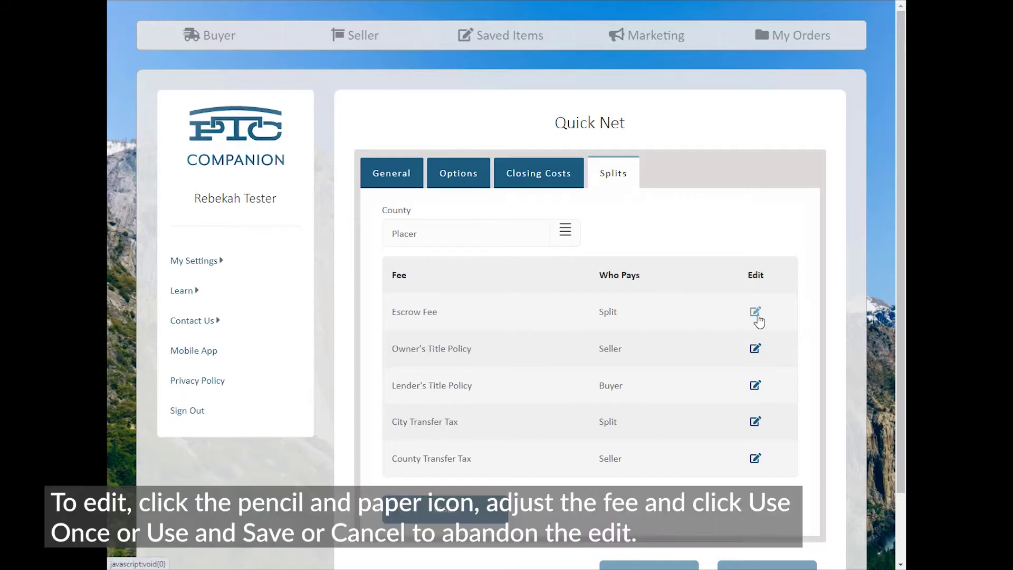
click(755, 314)
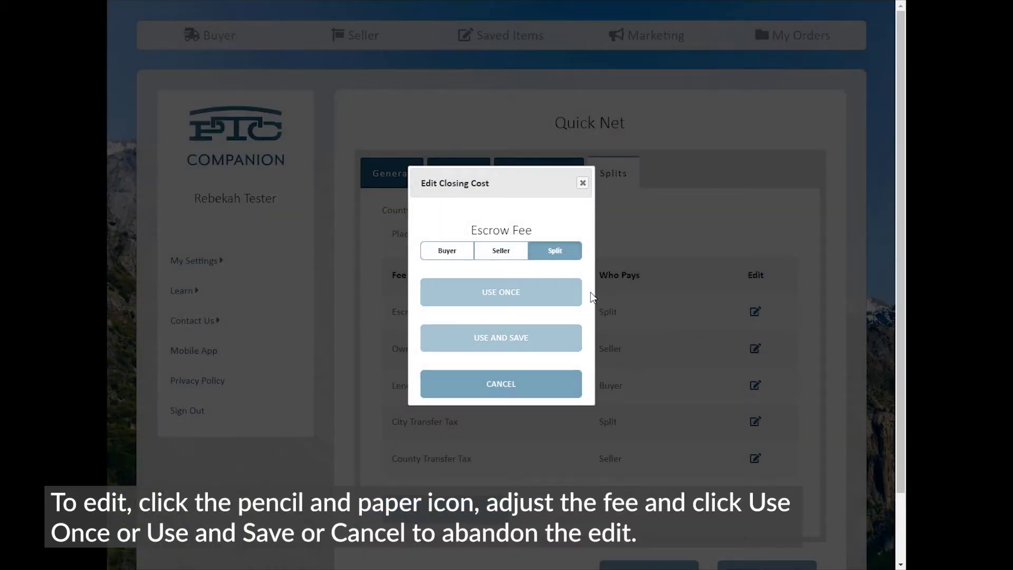
click(501, 252)
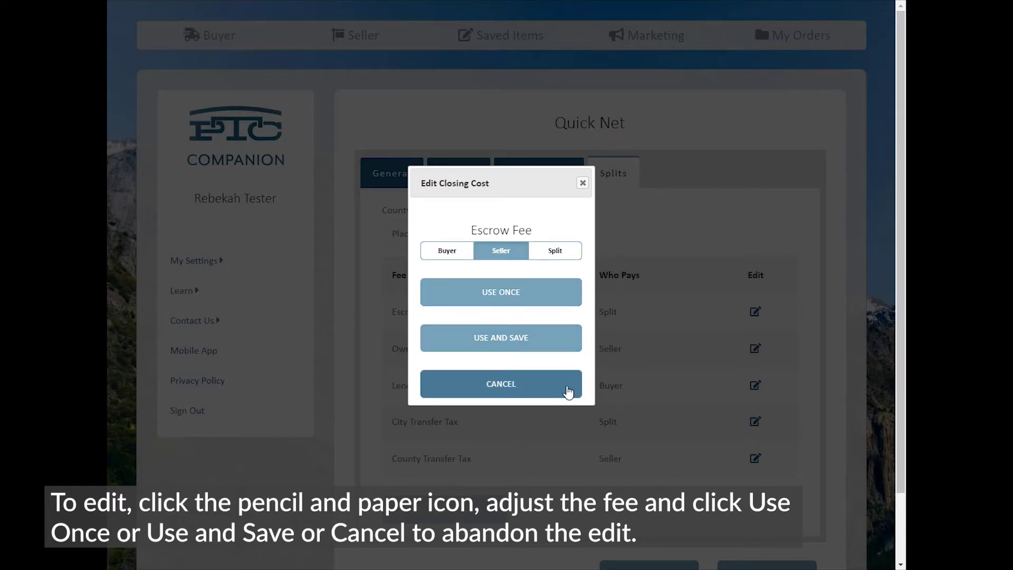
click(554, 300)
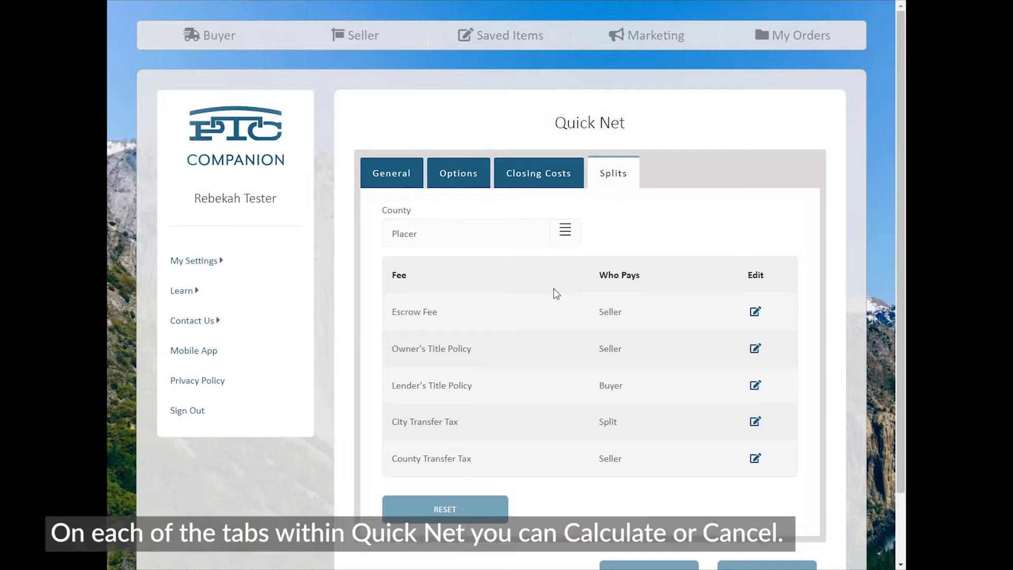
Step: Calculate the Quick Net results and save the net sheet with Test entered in its filename
scroll(553, 287, down, 2)
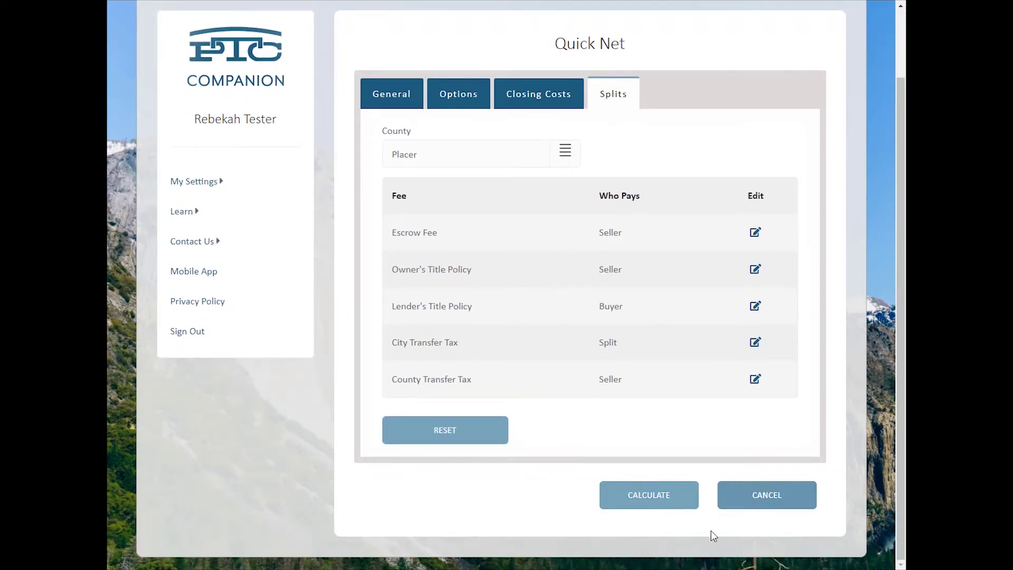
click(647, 504)
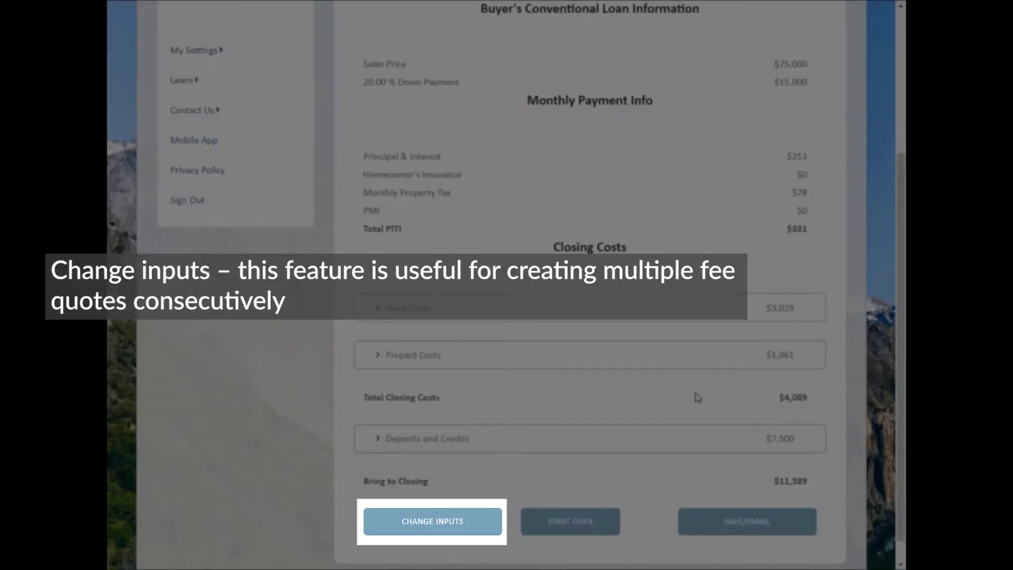
scroll(633, 449, down, 1)
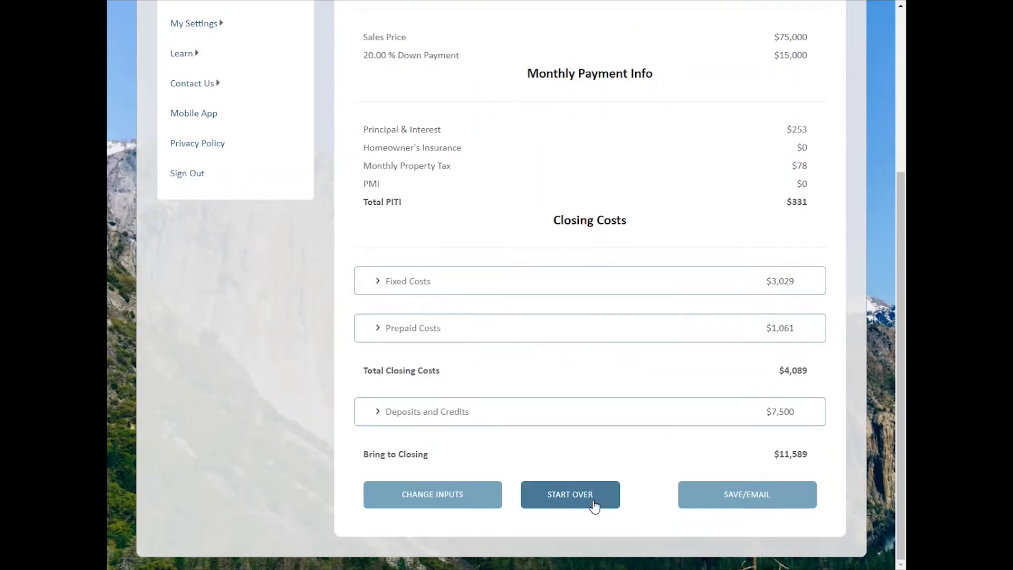
click(703, 507)
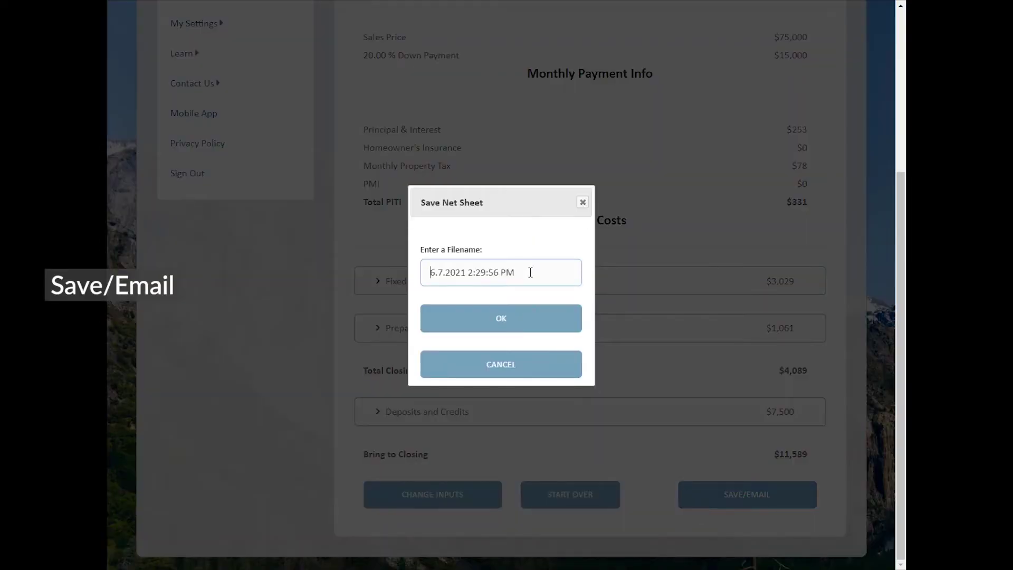
text(Test)
click(477, 324)
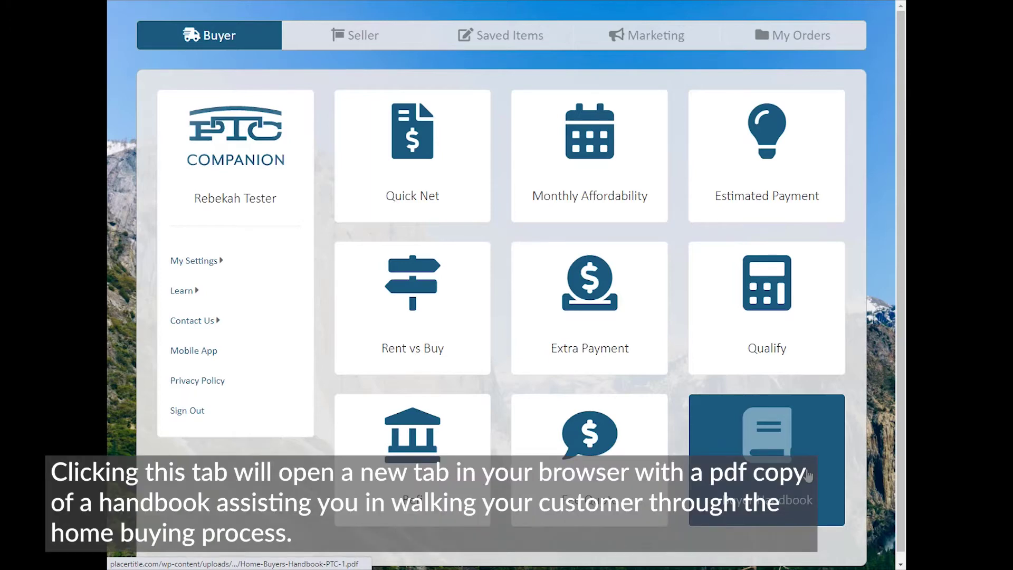
Step: Open the Buyer Handbook PDF from the buyer tools and look over its cover page
click(808, 476)
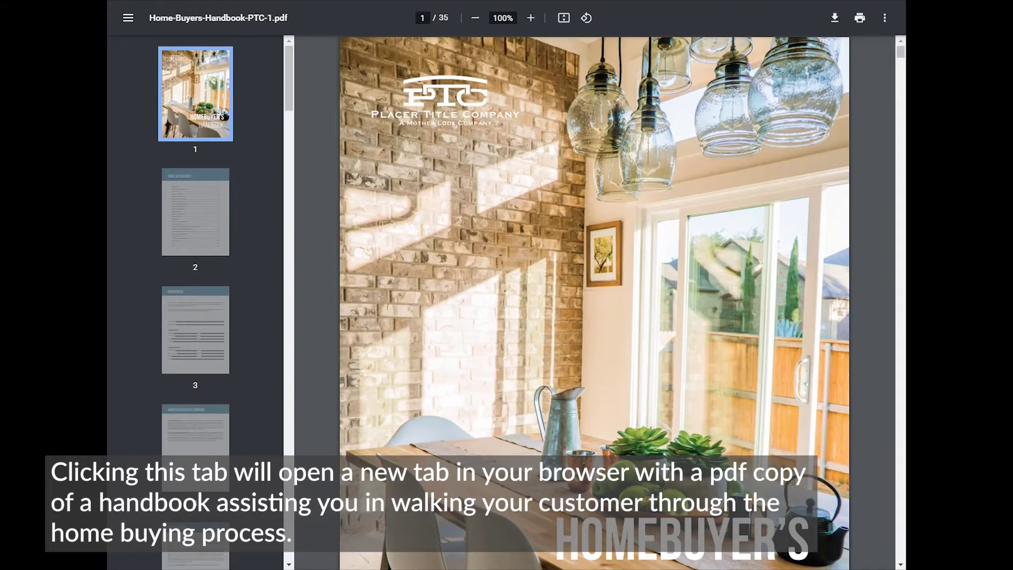
scroll(659, 290, down, 5)
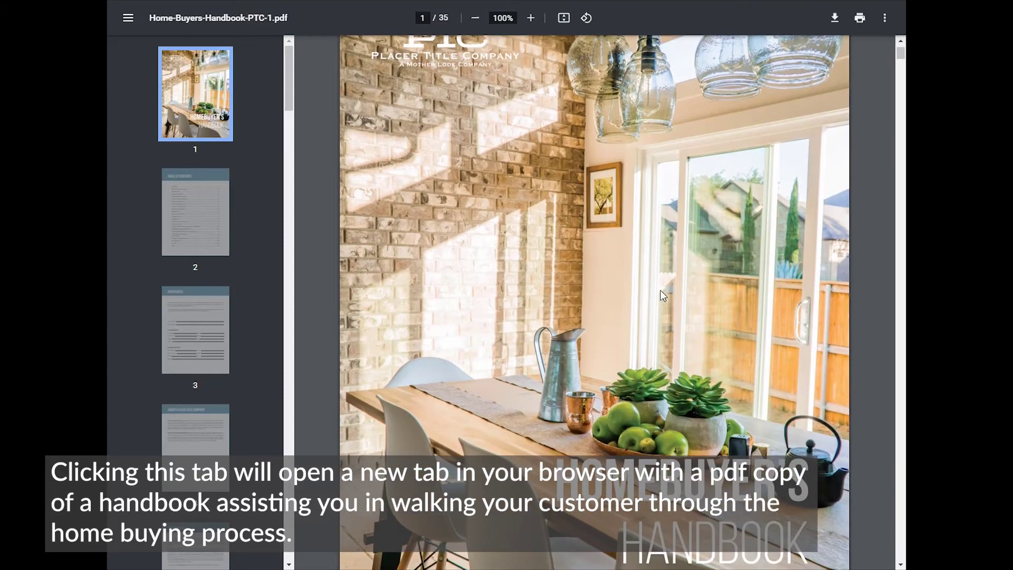
Step: Look through the Home Buyer's Handbook from its cover to the table of contents
scroll(661, 294, down, 9)
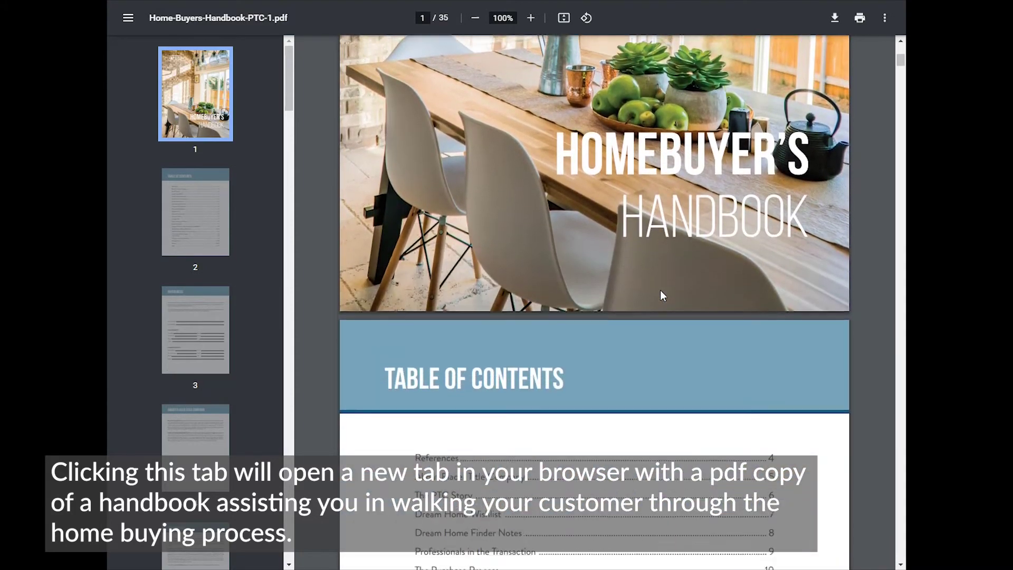
scroll(663, 295, down, 7)
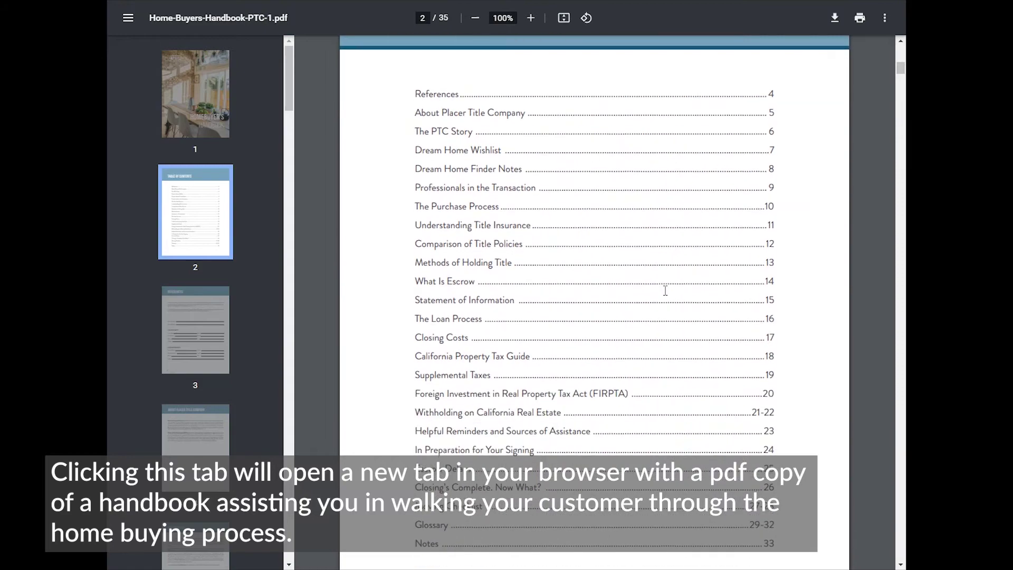
scroll(664, 290, down, 2)
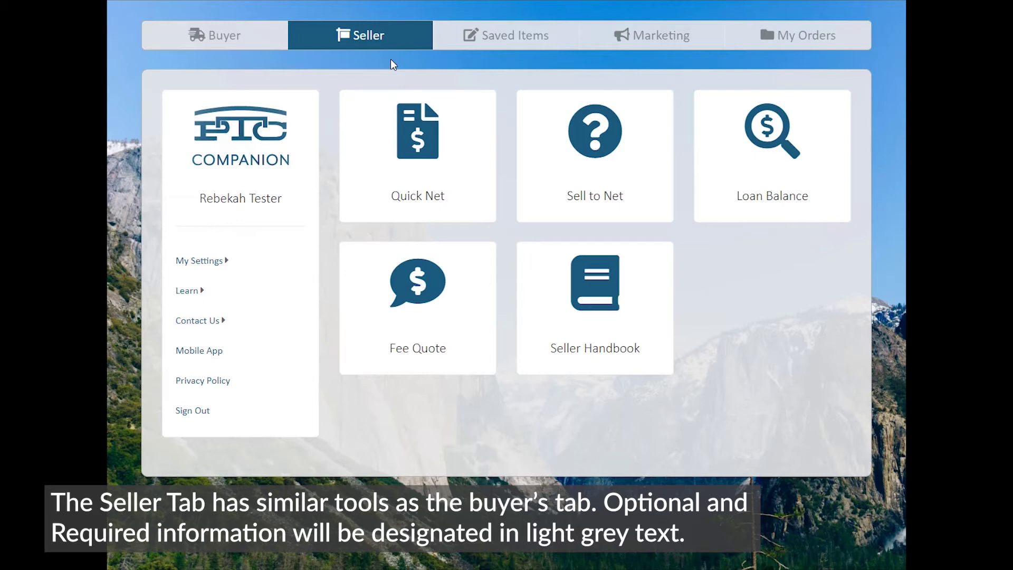
Step: Open the seller's Quick Net form and look over its General, Options, Closing Costs and Splits pages
click(417, 195)
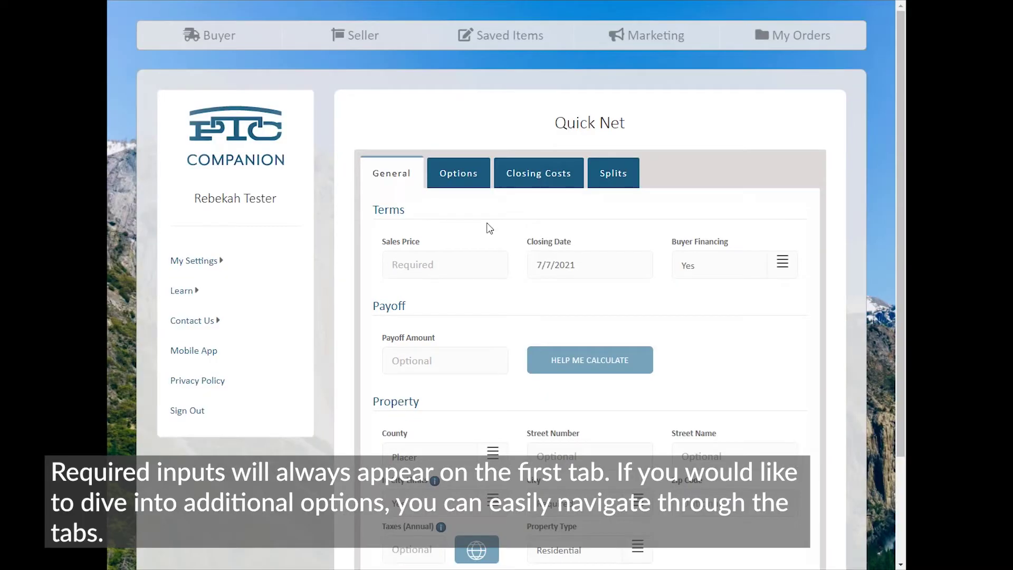
click(480, 189)
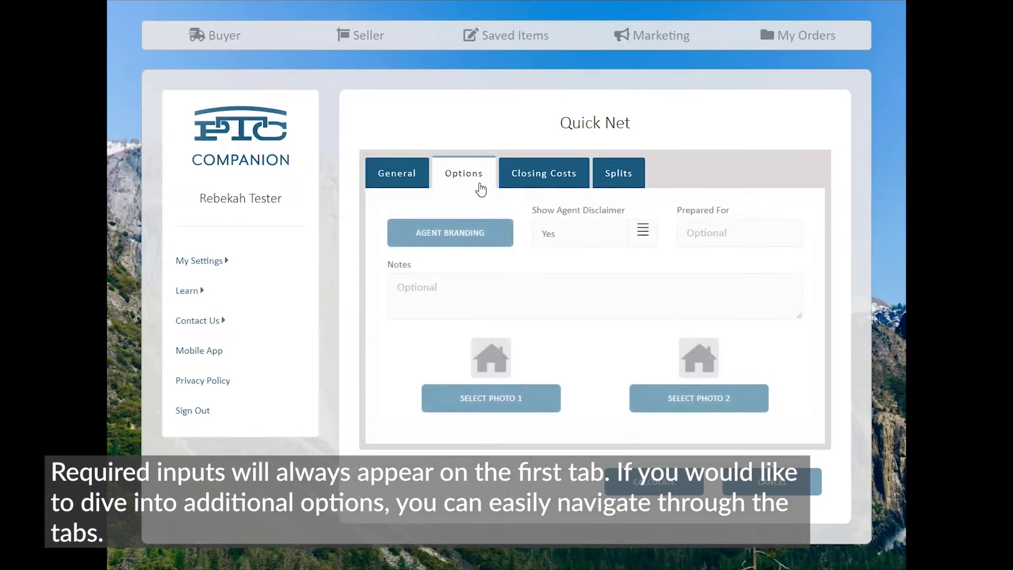
click(546, 185)
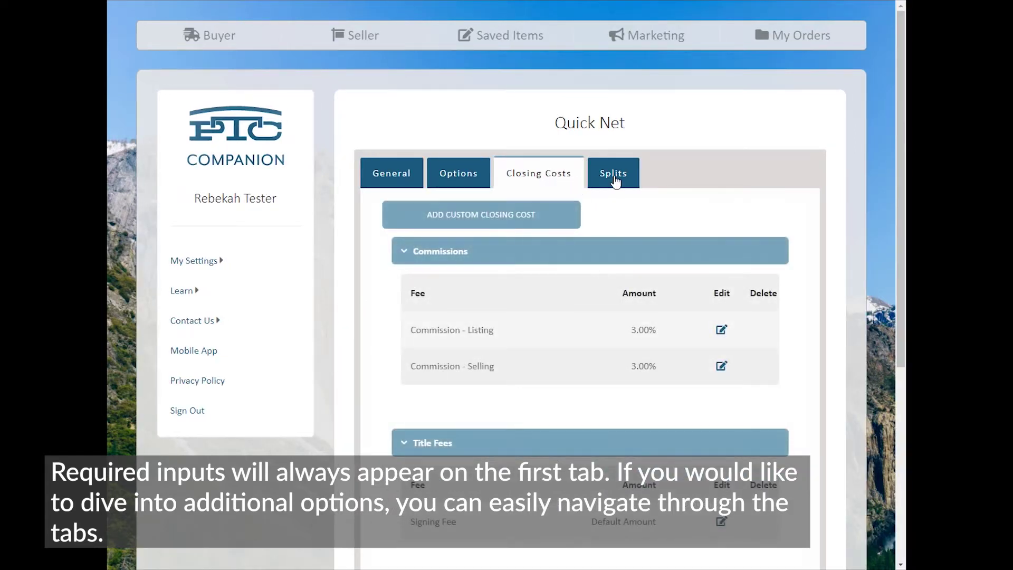
click(616, 175)
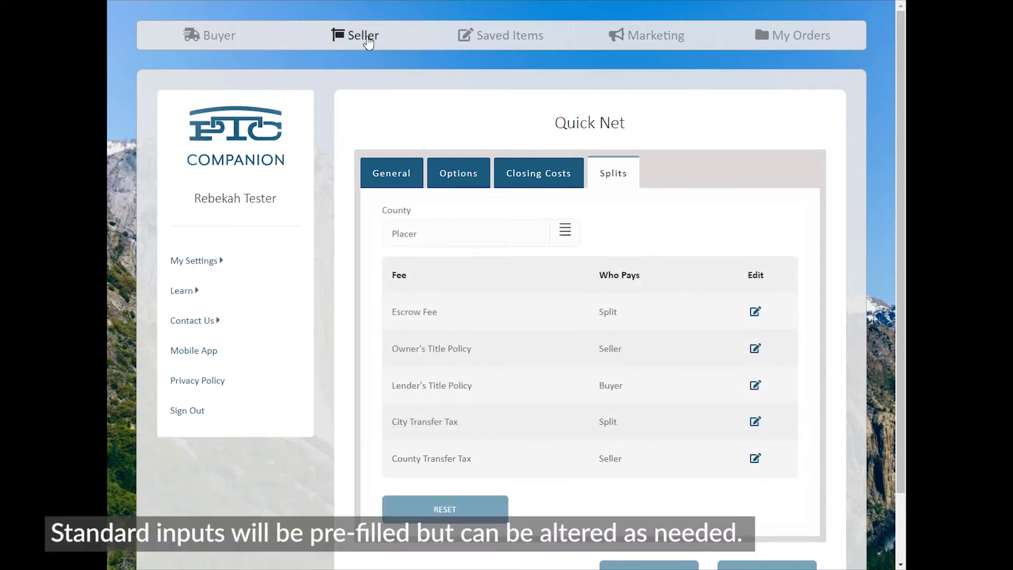
Step: Return to the seller tools, open the Seller Handbook PDF and look through its opening pages
click(362, 34)
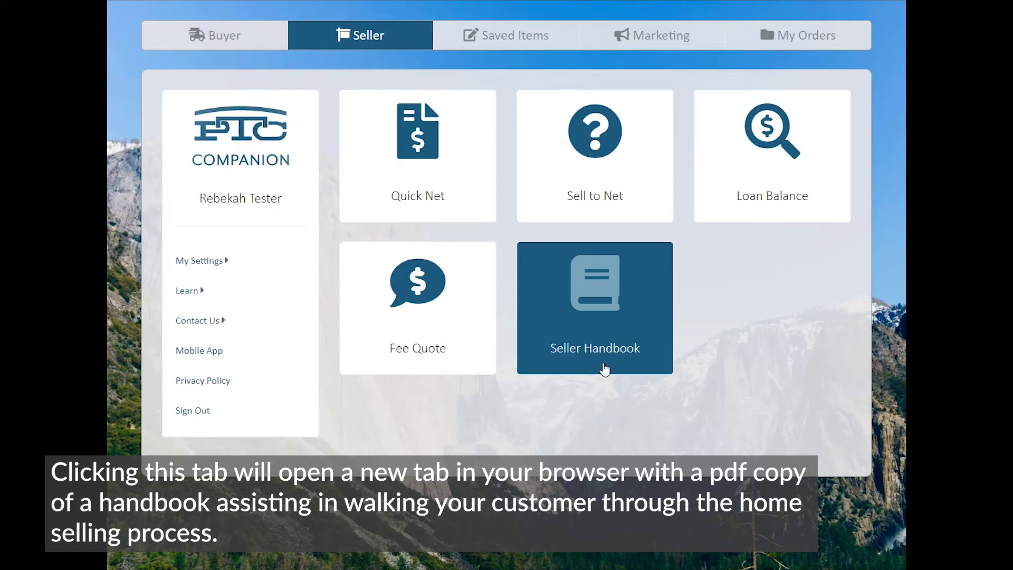
click(605, 369)
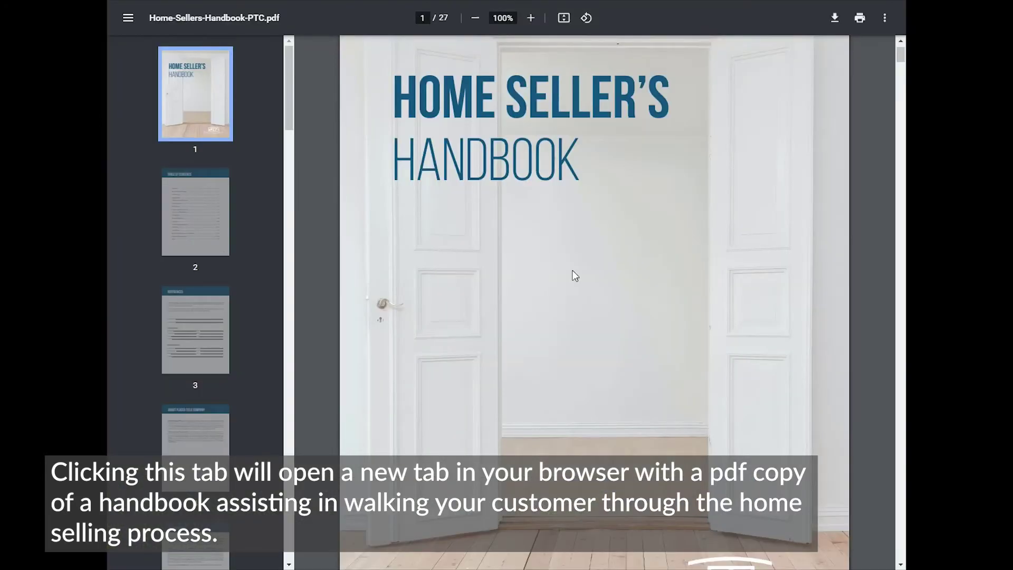
scroll(575, 275, down, 20)
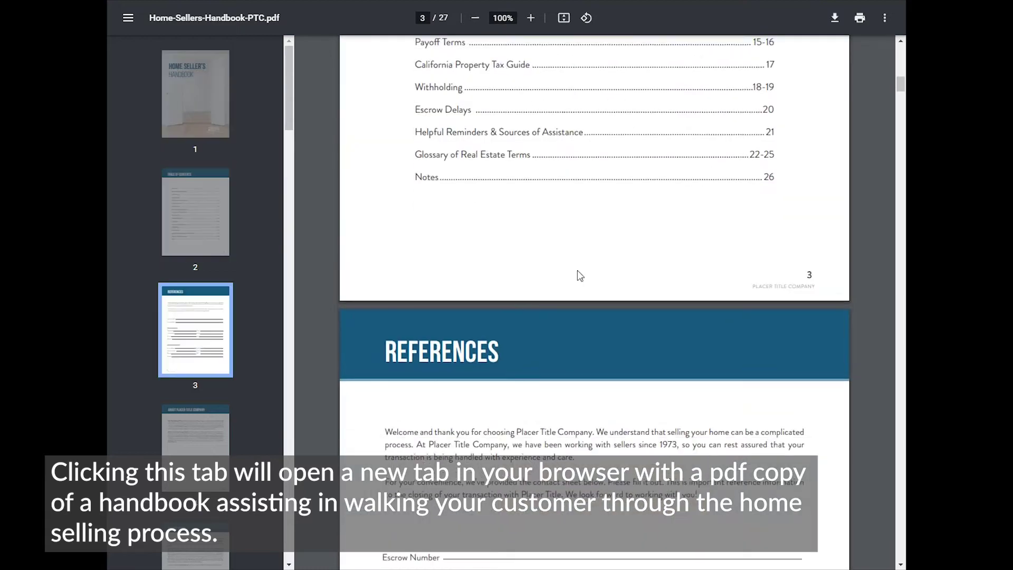
scroll(579, 270, down, 7)
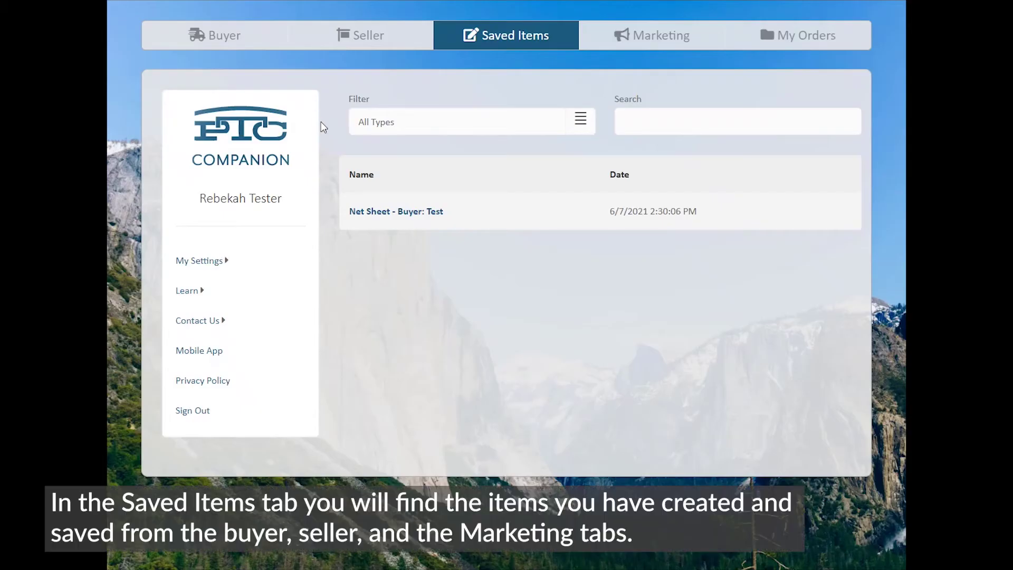
Step: Show the options available for the saved buyer net sheet named Test and close them without choosing any
click(406, 221)
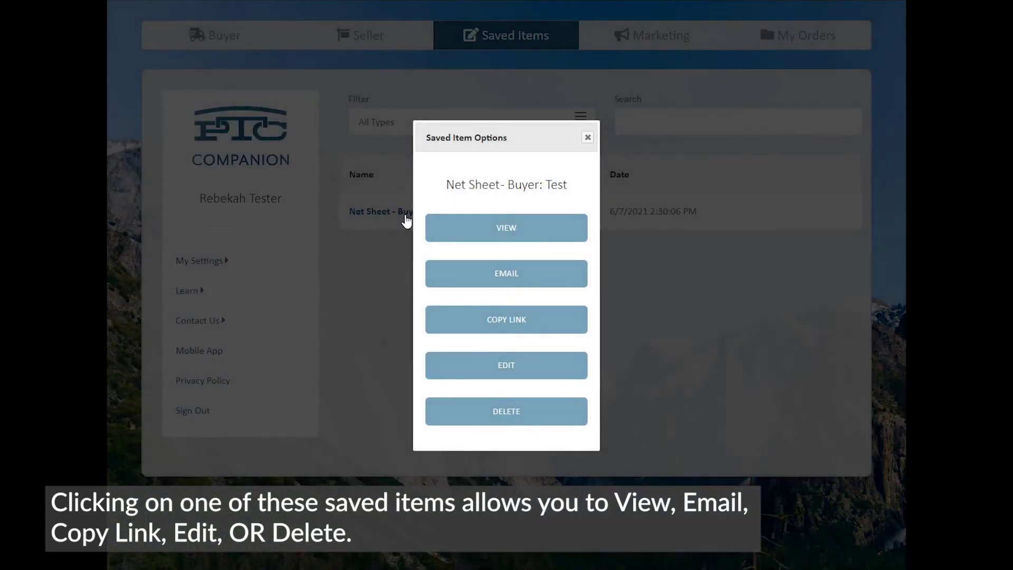
click(607, 230)
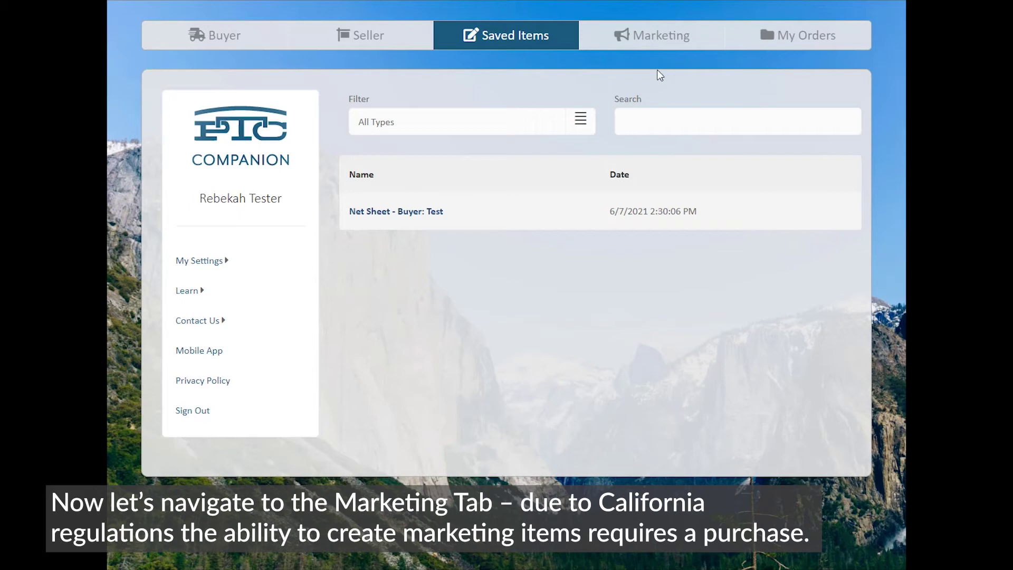
Step: Look over the marketing pieces offered for Buyer, Seller and Educational Flyers
click(689, 38)
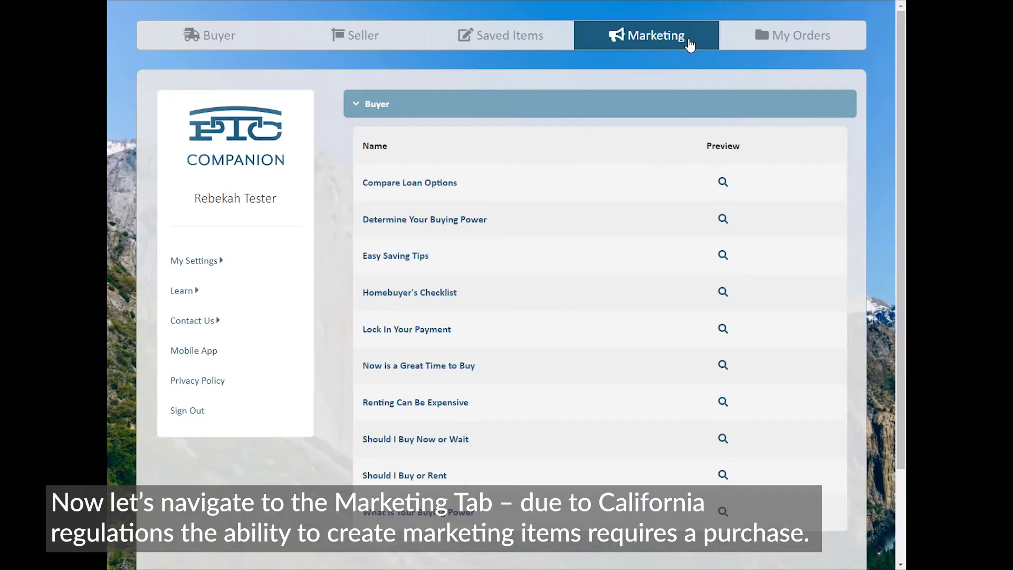
click(409, 183)
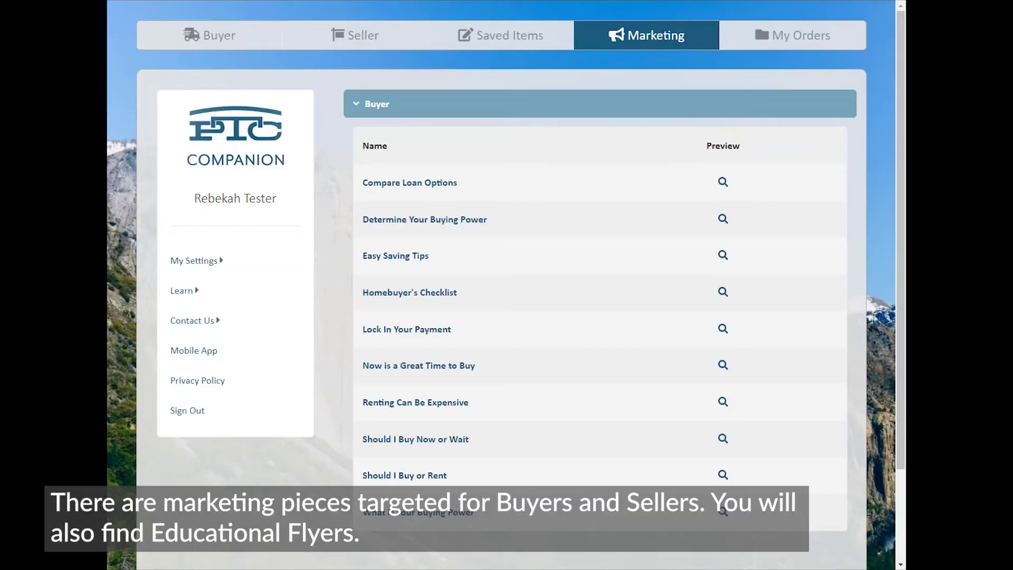
scroll(464, 480, down, 2)
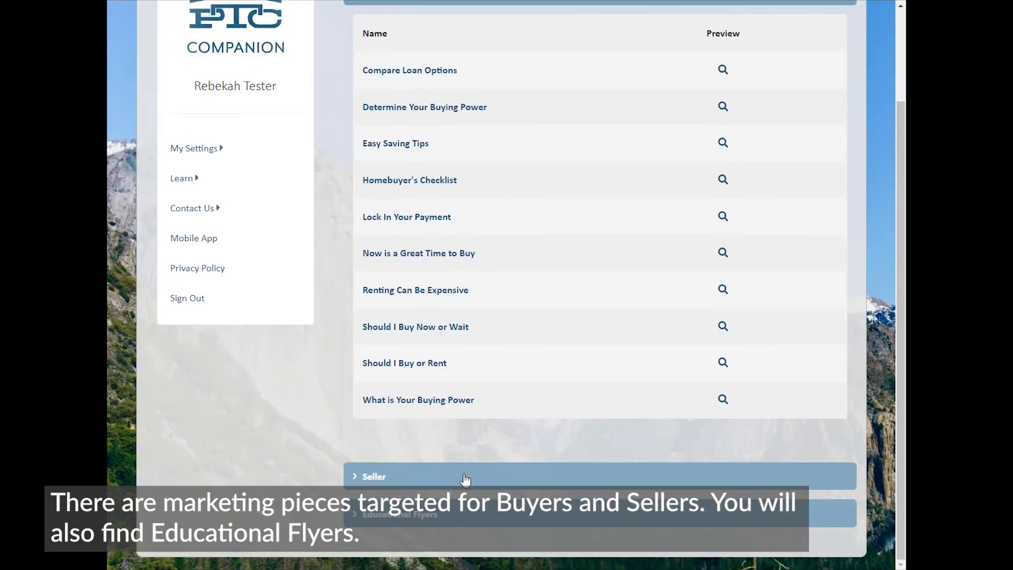
click(385, 481)
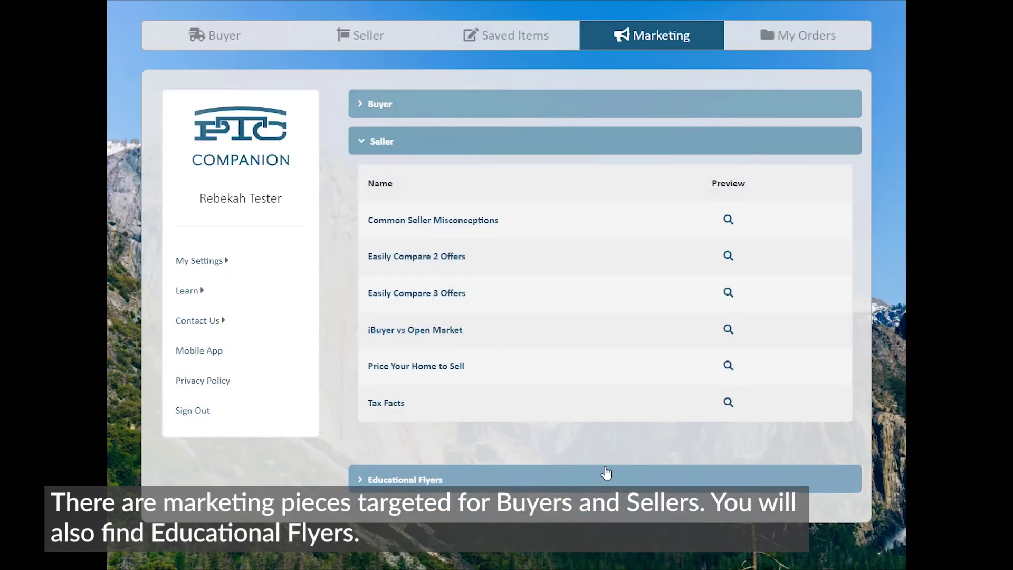
click(416, 480)
scroll(585, 419, down, 7)
scroll(589, 424, up, 3)
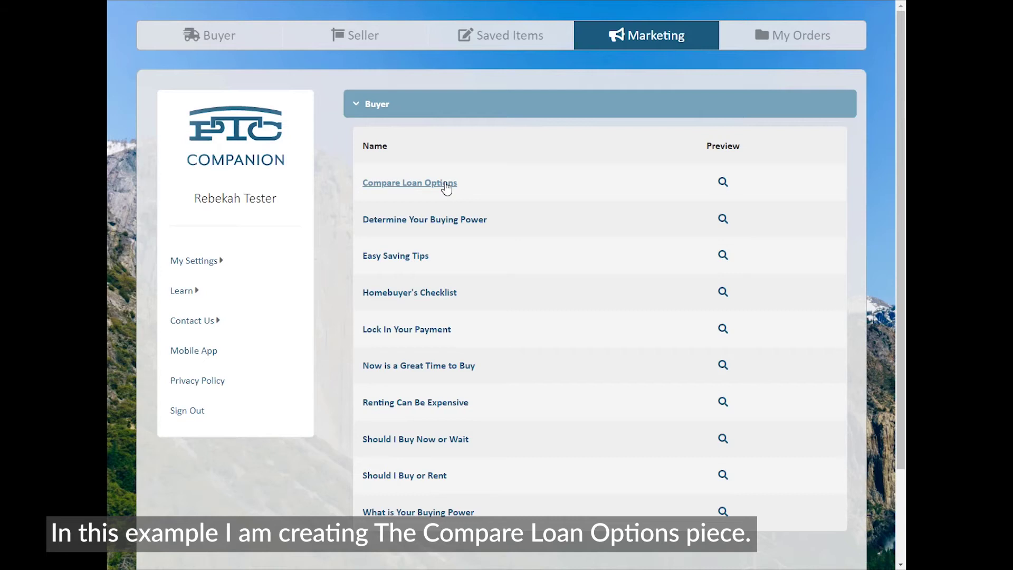
Step: Fill in the Compare Loan Options piece with purchase price 785,000, taxes 700, annual hazard 100 and city Newcastle
click(446, 187)
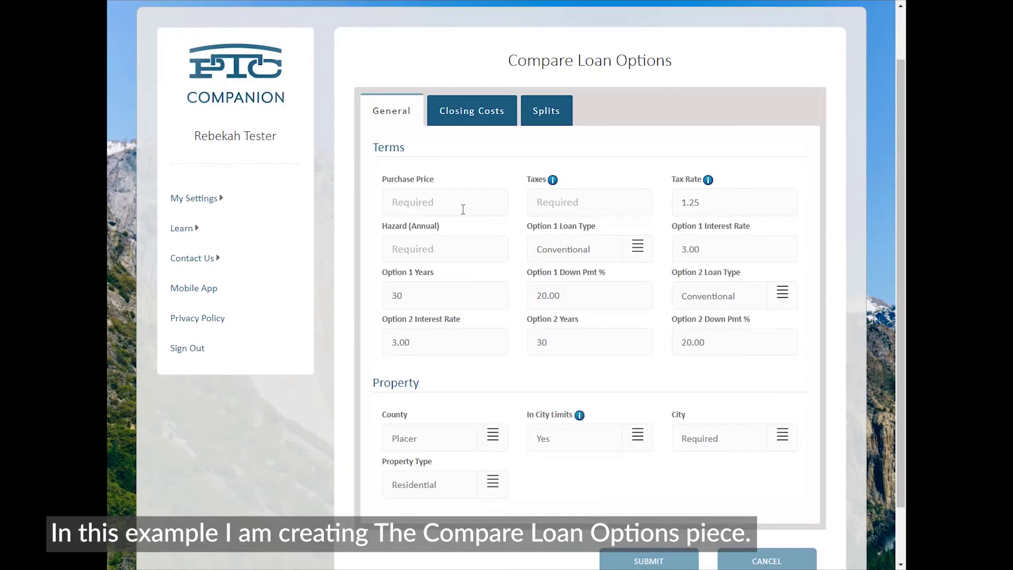
click(463, 208)
text(785,000)
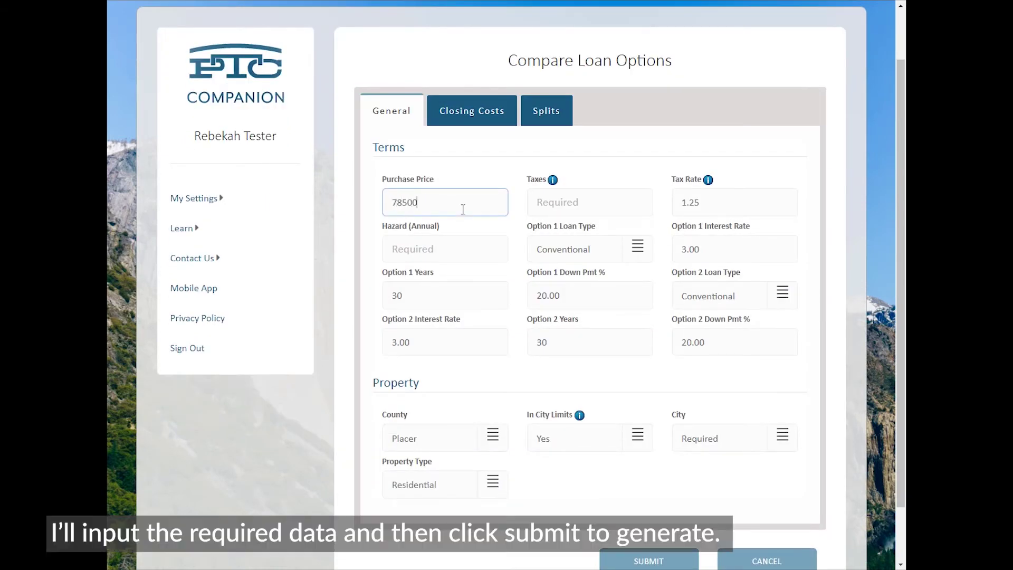
click(554, 194)
text(700)
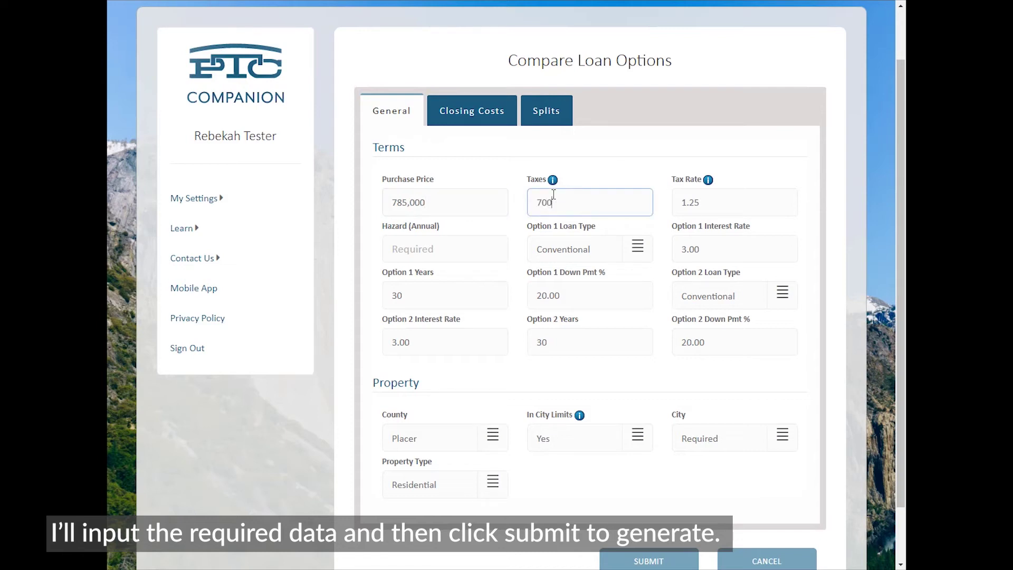
click(488, 243)
text(100)
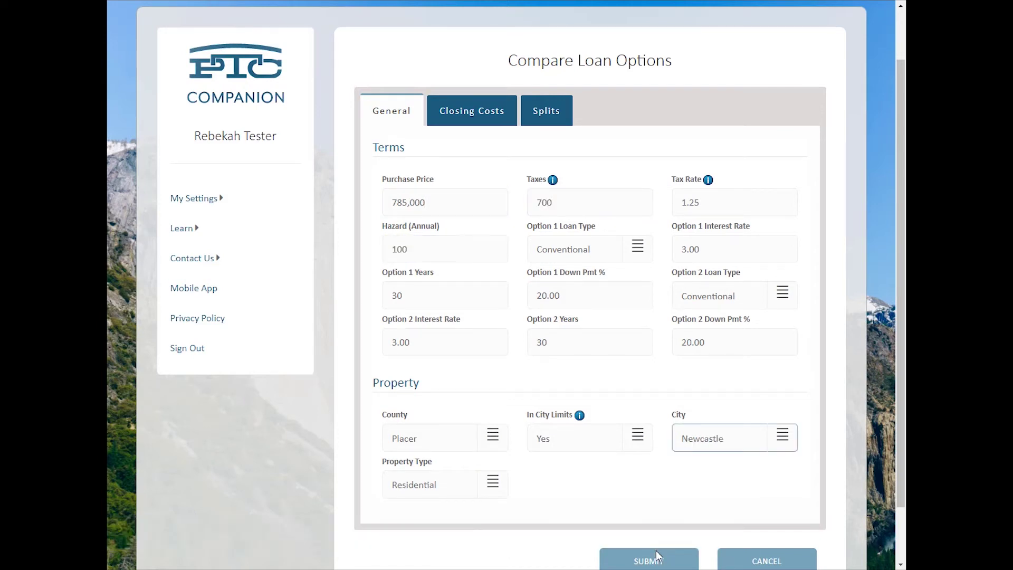
Step: Submit the Compare Loan Options piece with Test as its filename
key(Return)
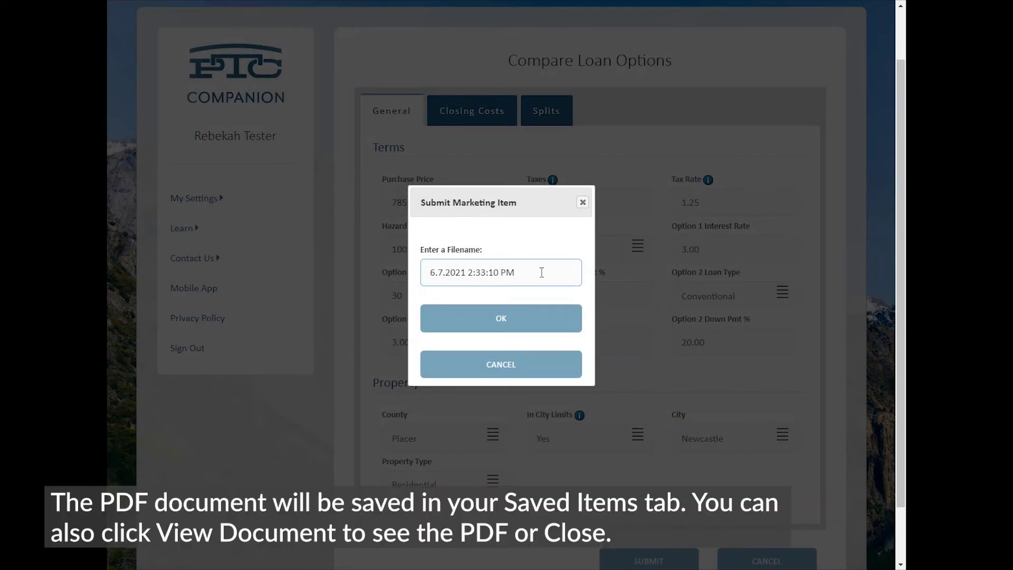
drag(542, 272, 310, 255)
text(Test)
click(559, 323)
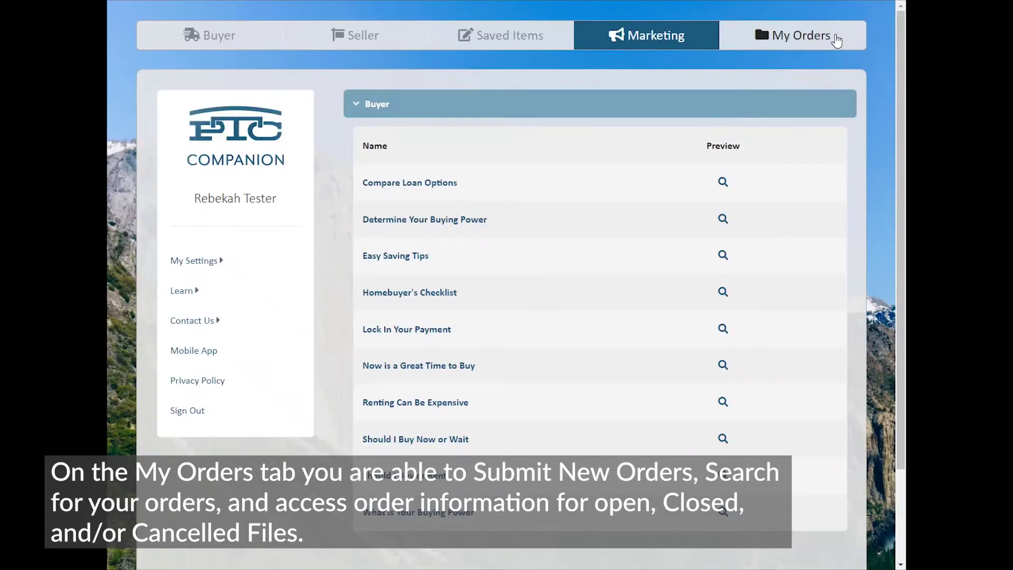
Step: Search My Orders by the property's street number and open the matching open order's details
click(837, 41)
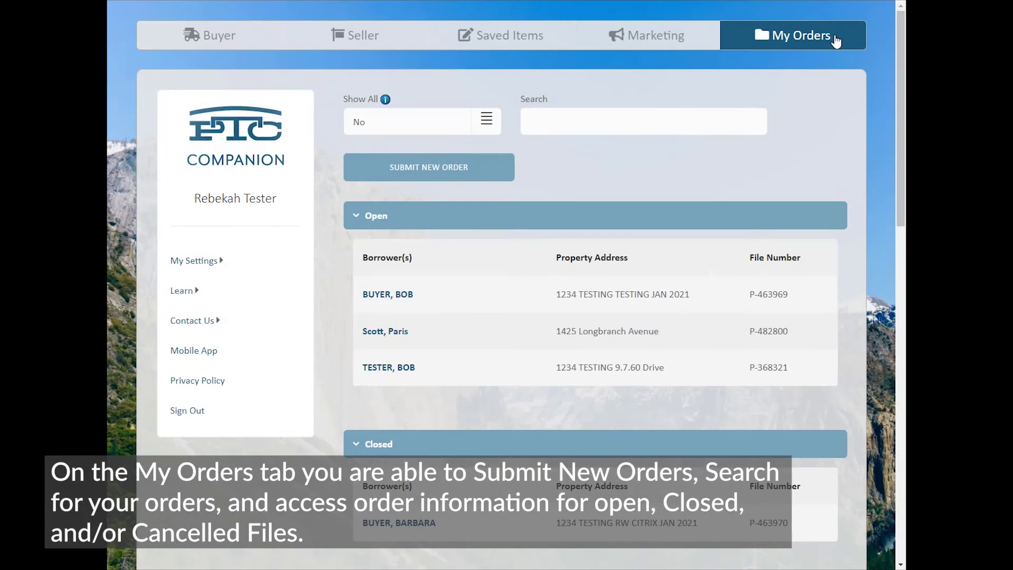
click(580, 129)
text(1425)
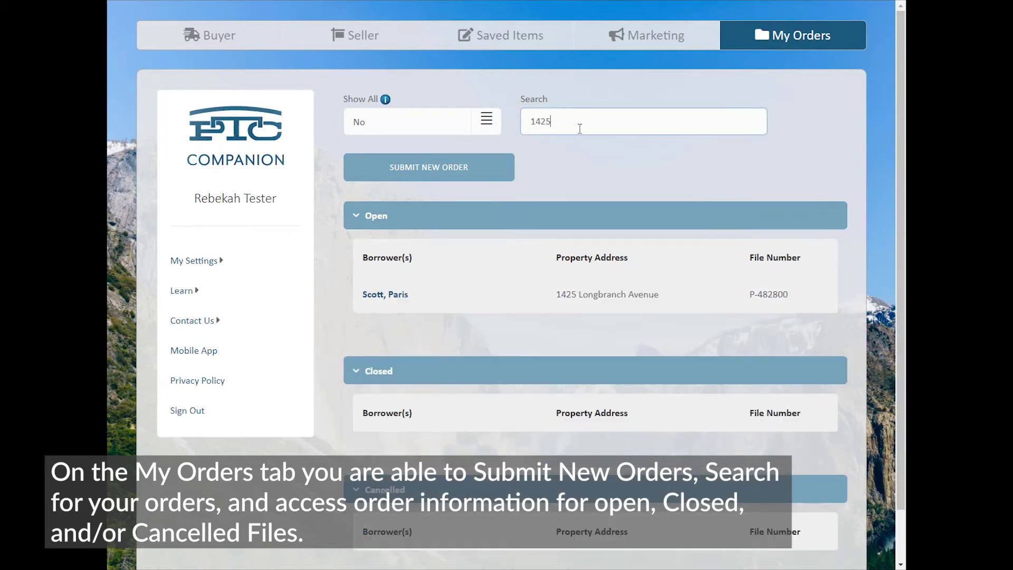
scroll(421, 337, down, 1)
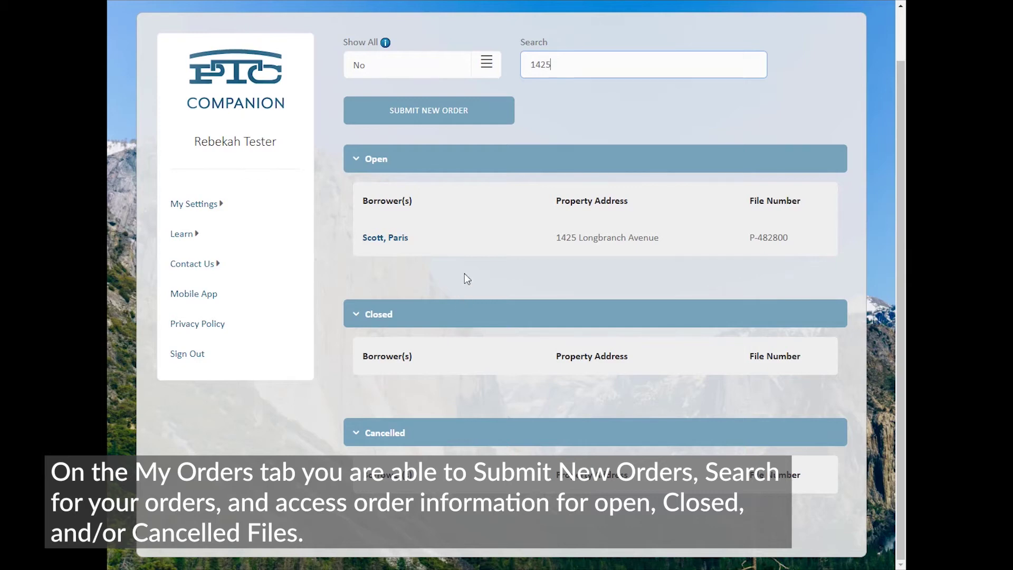
click(396, 242)
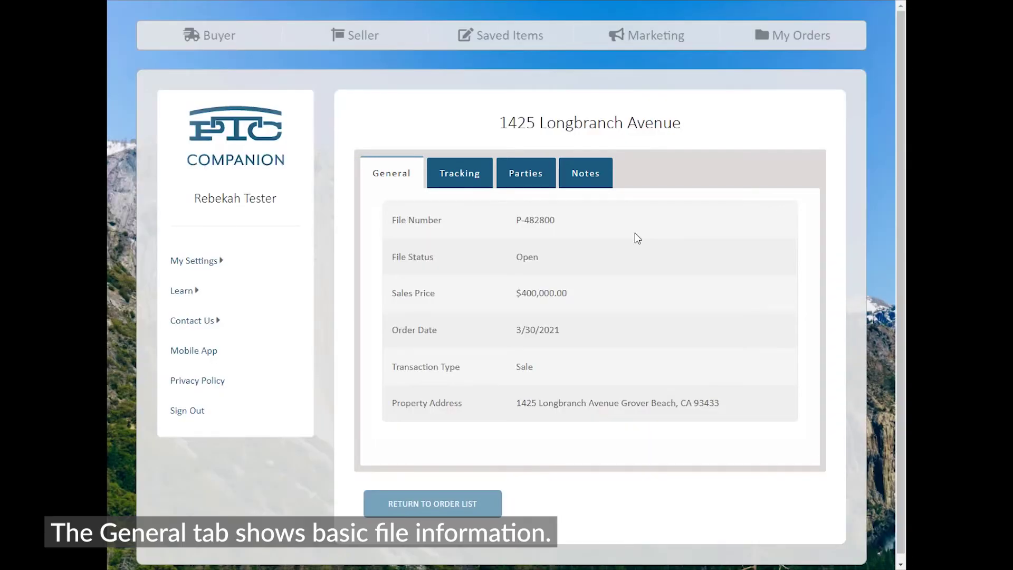
Step: Review the order's Tracking milestones and the contact details of its Parties
click(471, 183)
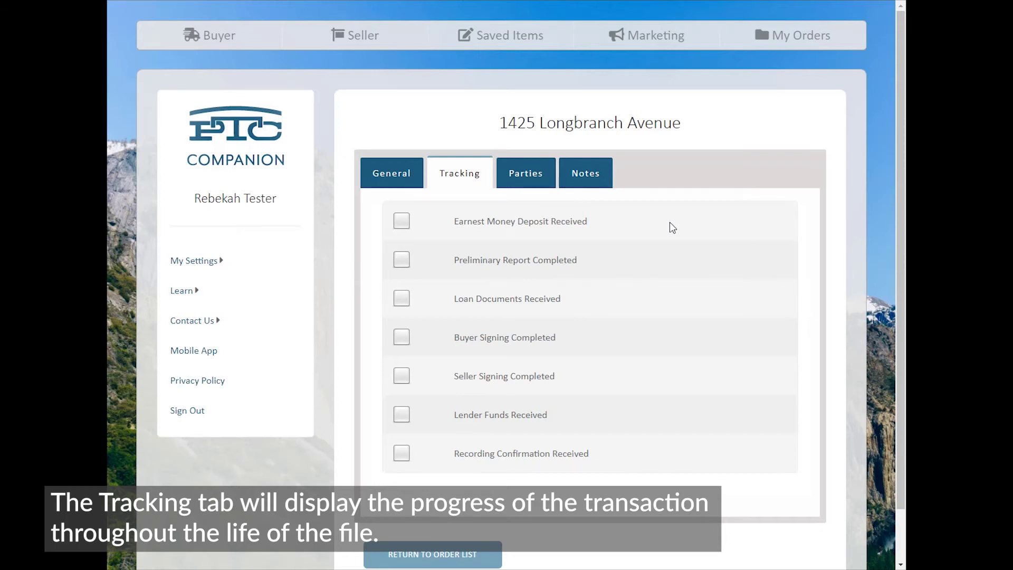
click(545, 182)
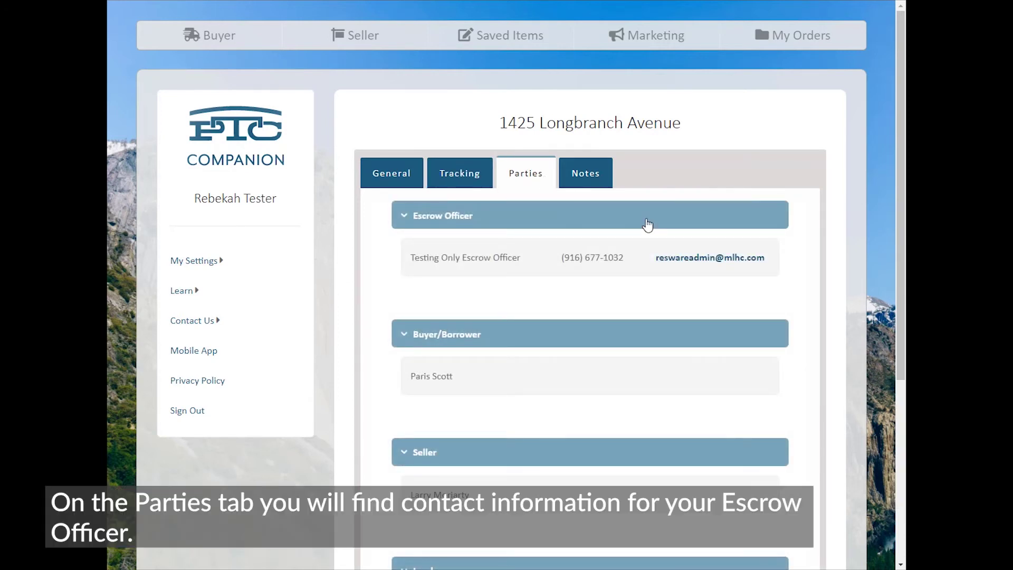
scroll(644, 223, down, 1)
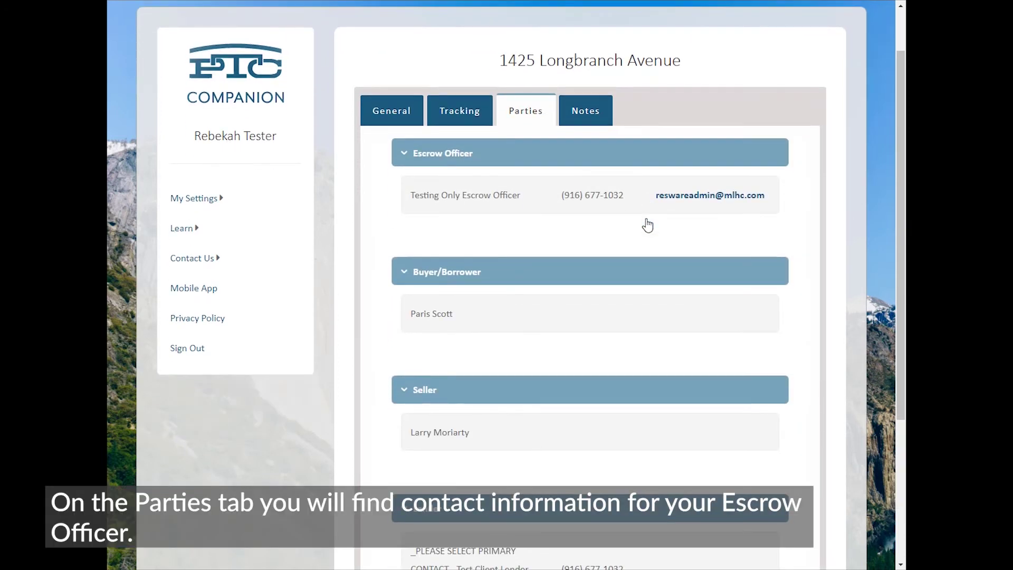
scroll(647, 222, up, 1)
Step: View the order's blank new note form, cancel it and return to the buyer tools
click(604, 182)
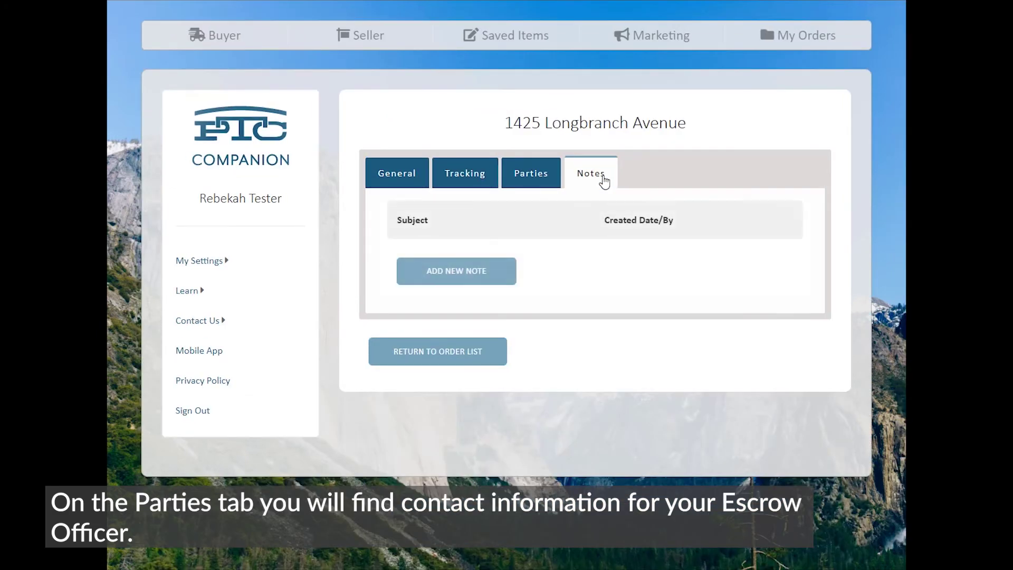
click(510, 283)
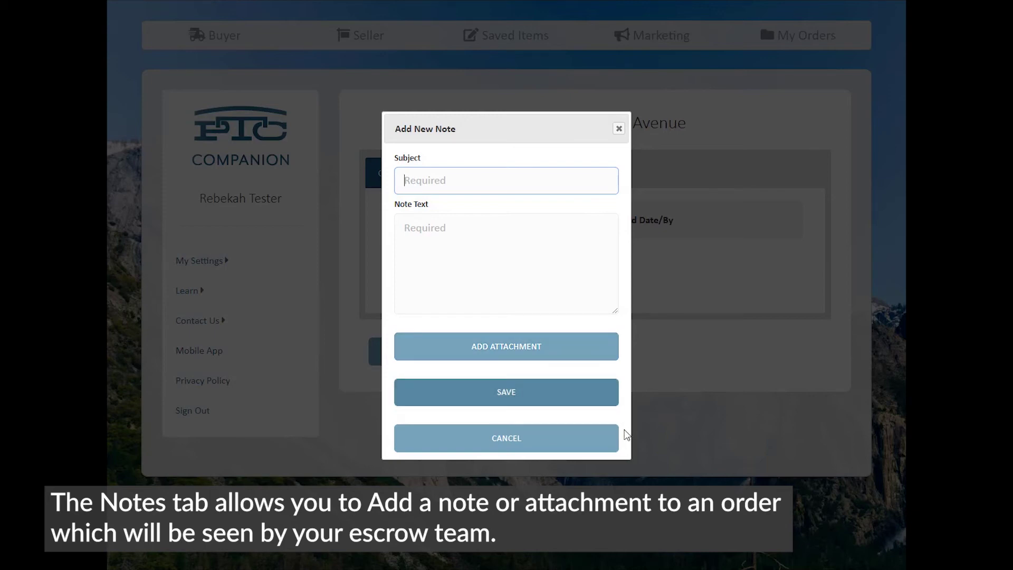
click(612, 446)
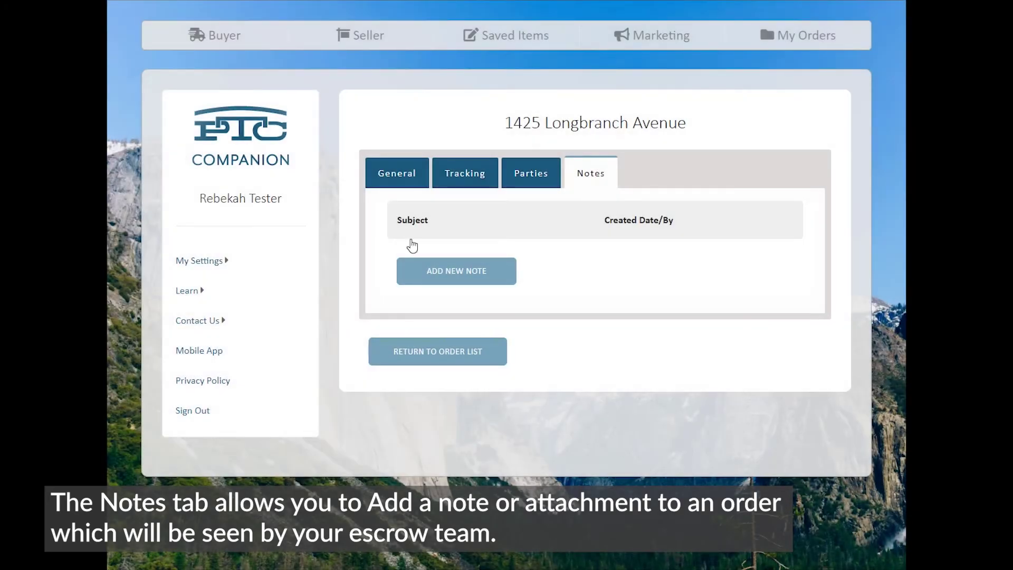
click(196, 51)
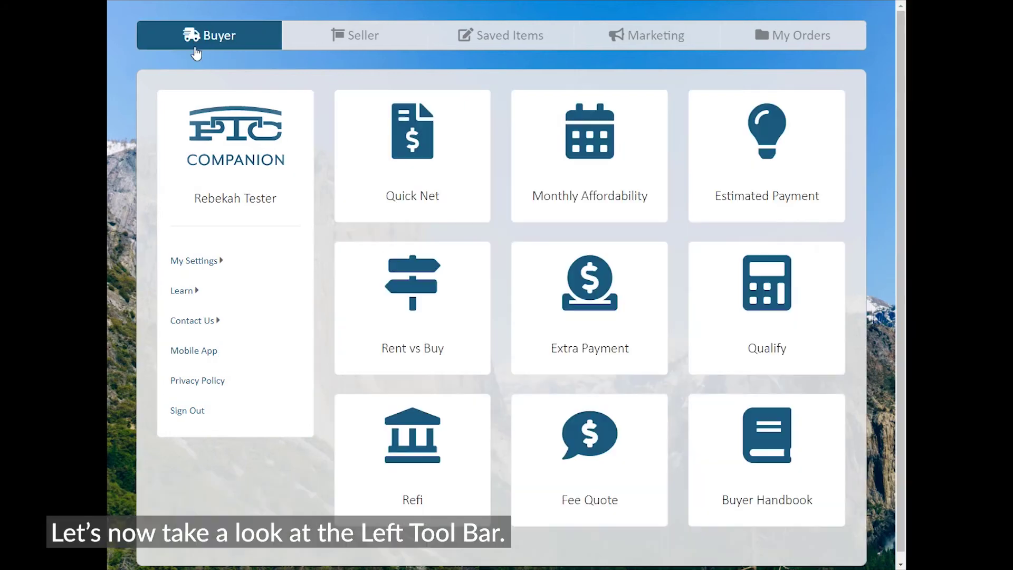
Step: Open the My Information settings and review the profile fields and the available Default County and Account Manager choices
click(213, 266)
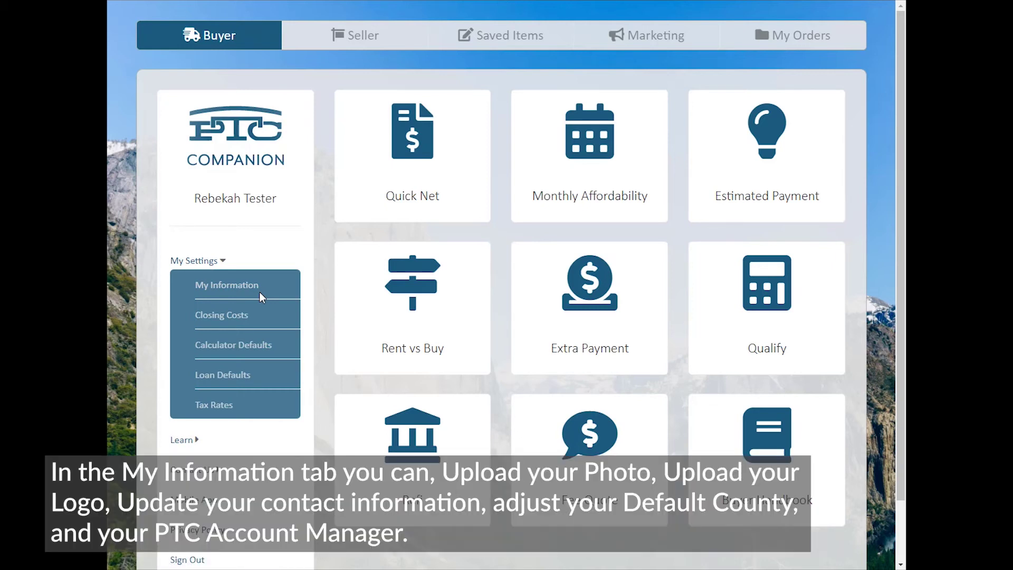
click(256, 288)
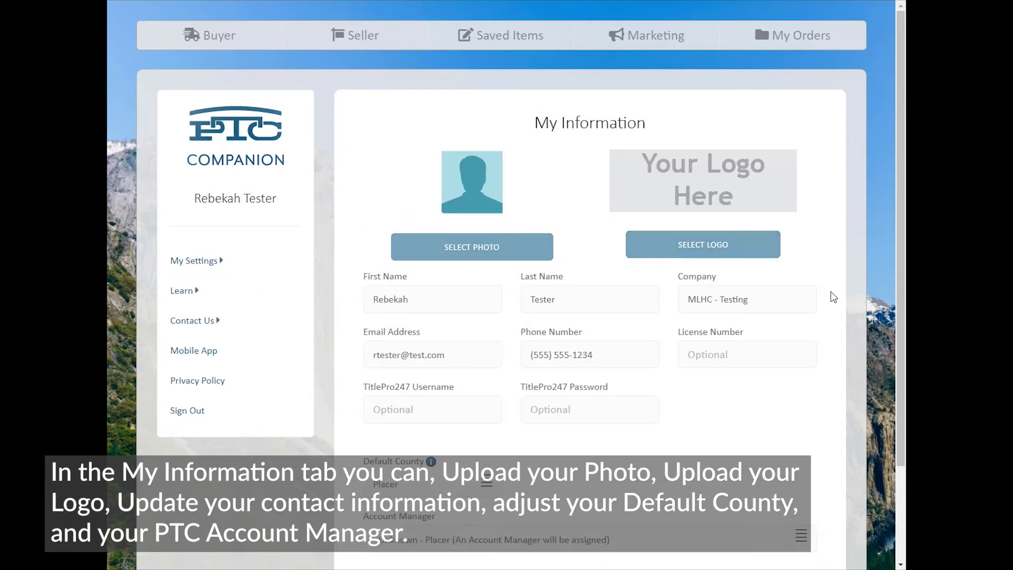
scroll(834, 303, down, 1)
scroll(832, 305, down, 1)
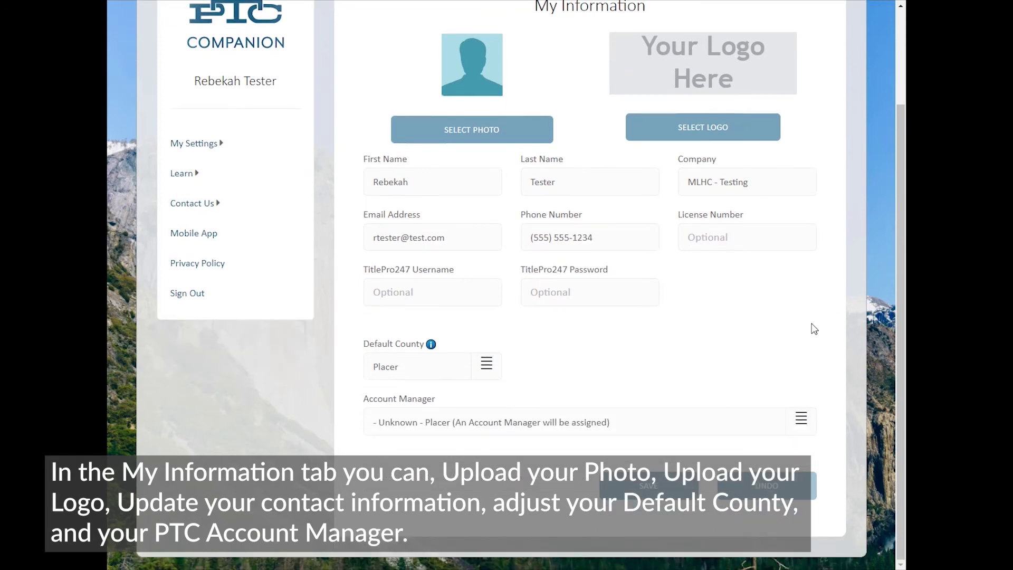
click(486, 370)
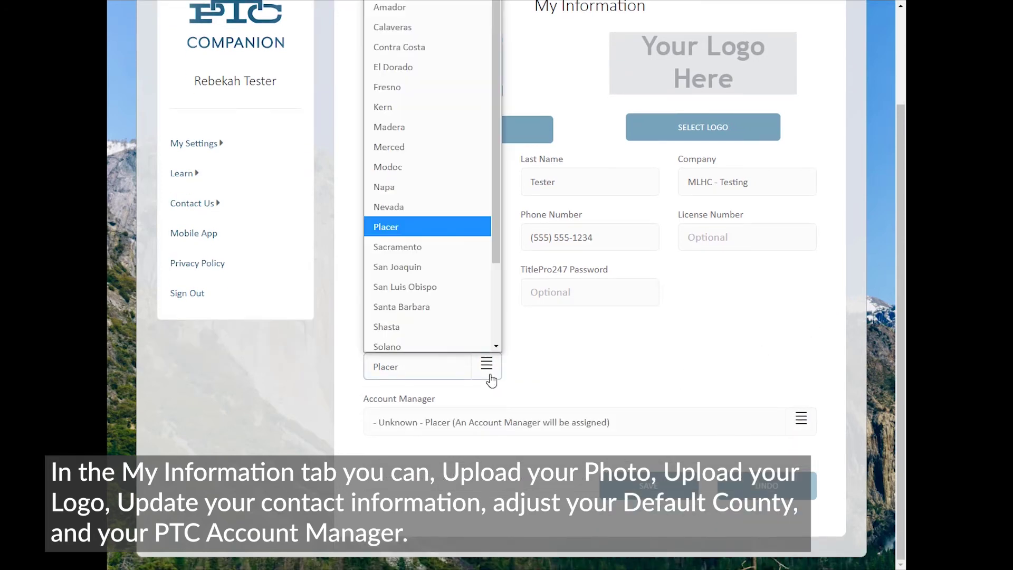
click(612, 363)
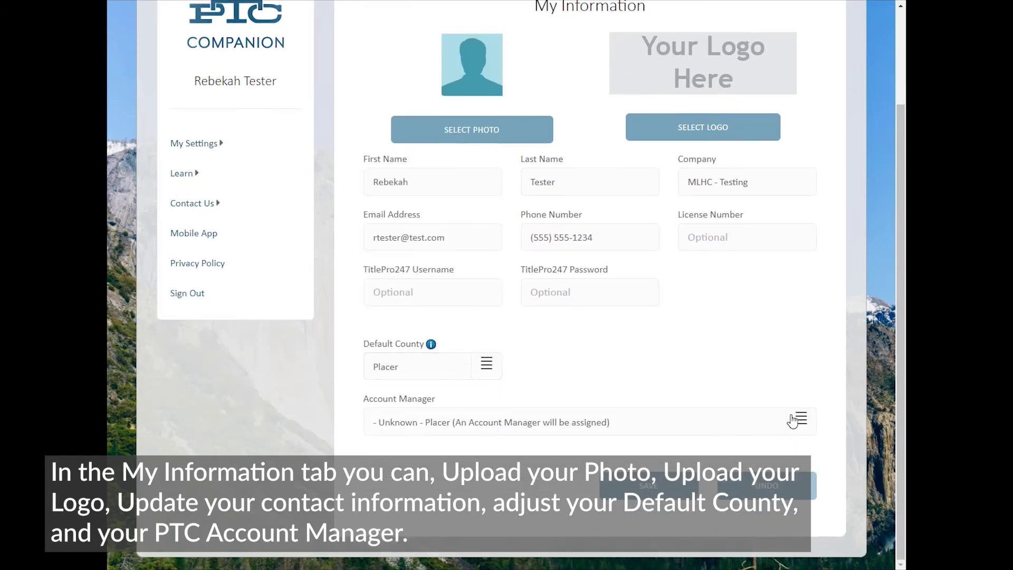
click(797, 419)
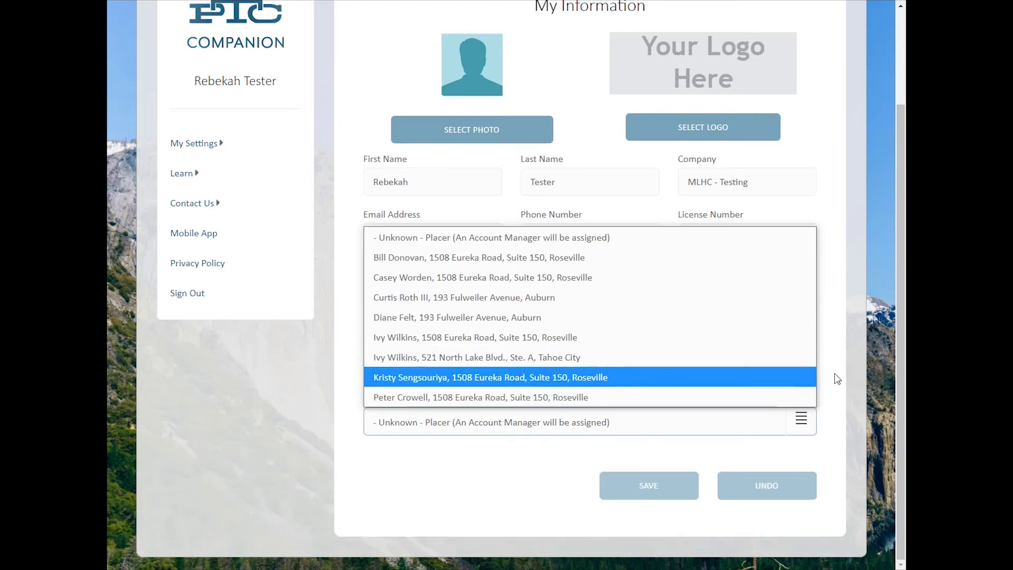
click(834, 377)
Step: Open the Closing Costs settings and review the buyer fees, the seller fees and the fee splits
click(198, 144)
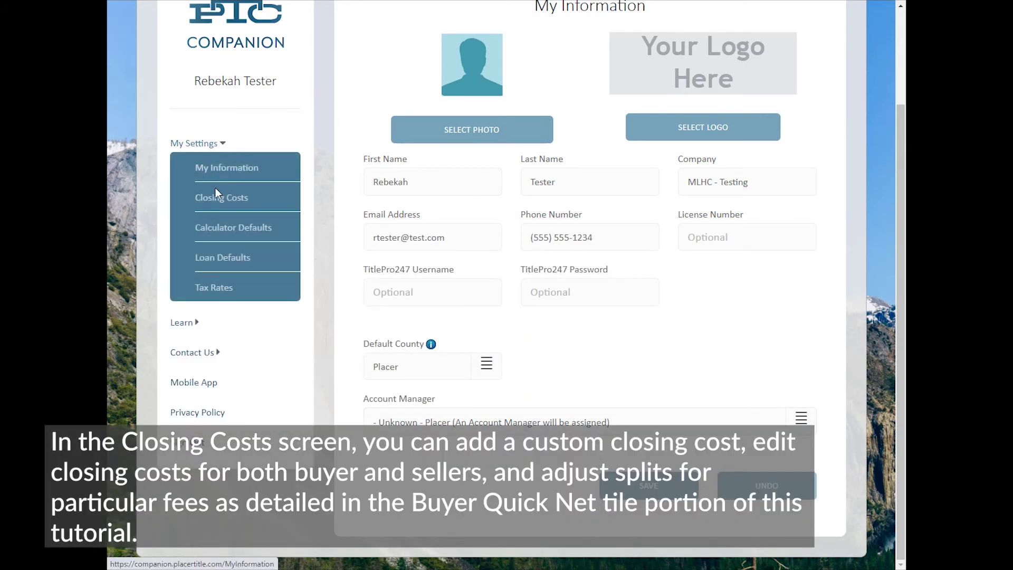
click(231, 199)
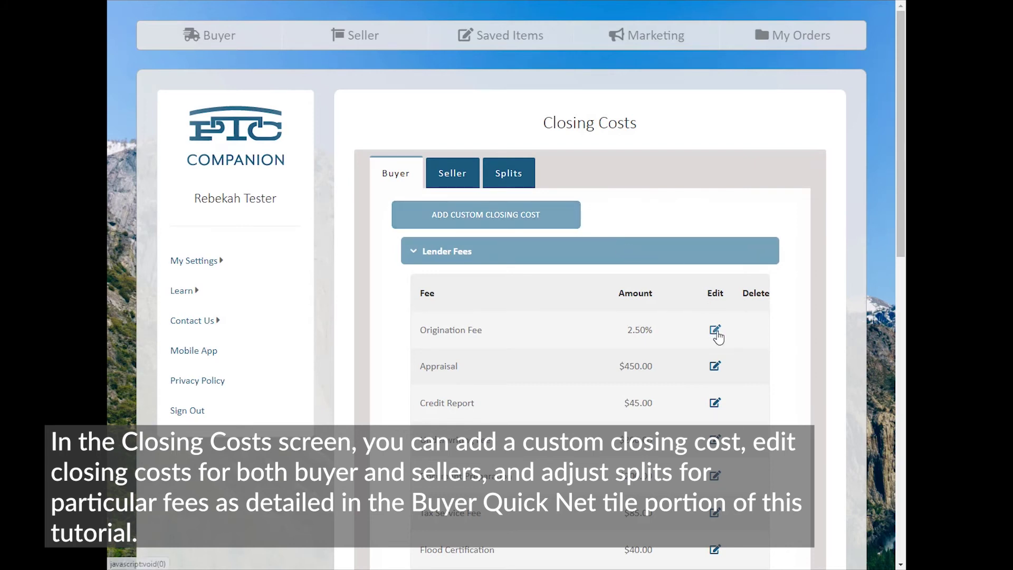
click(468, 178)
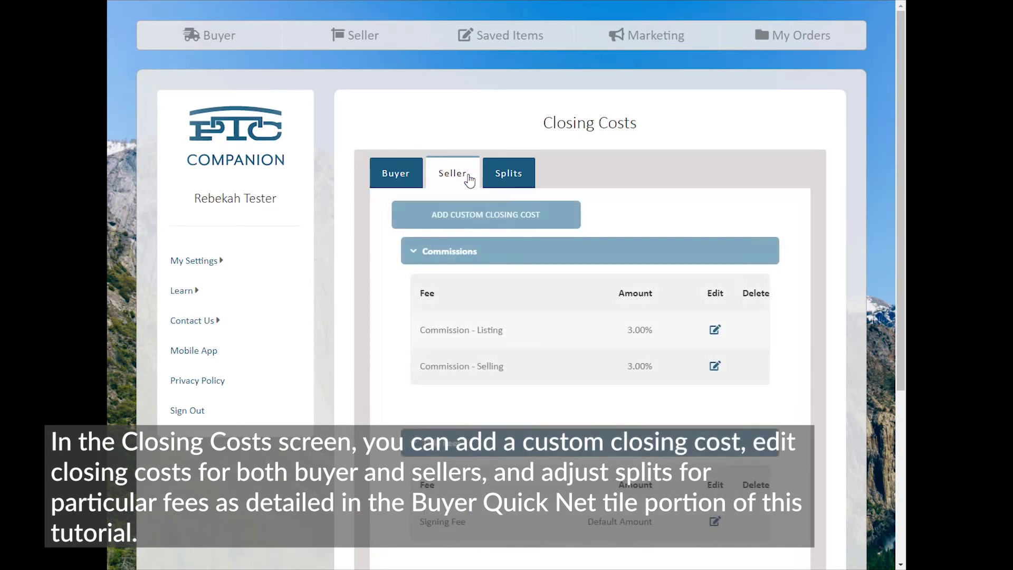
click(519, 176)
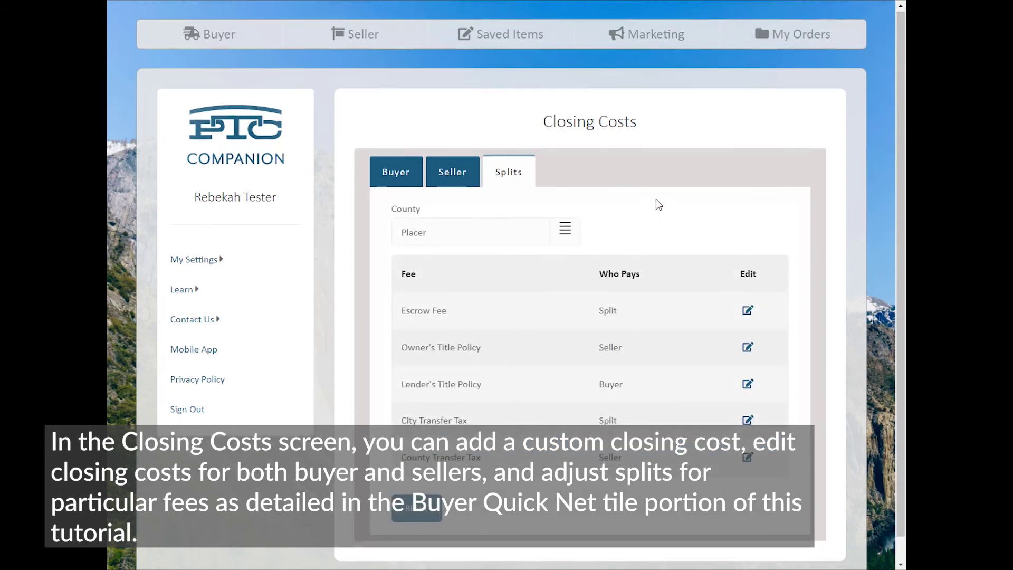
scroll(663, 206, down, 1)
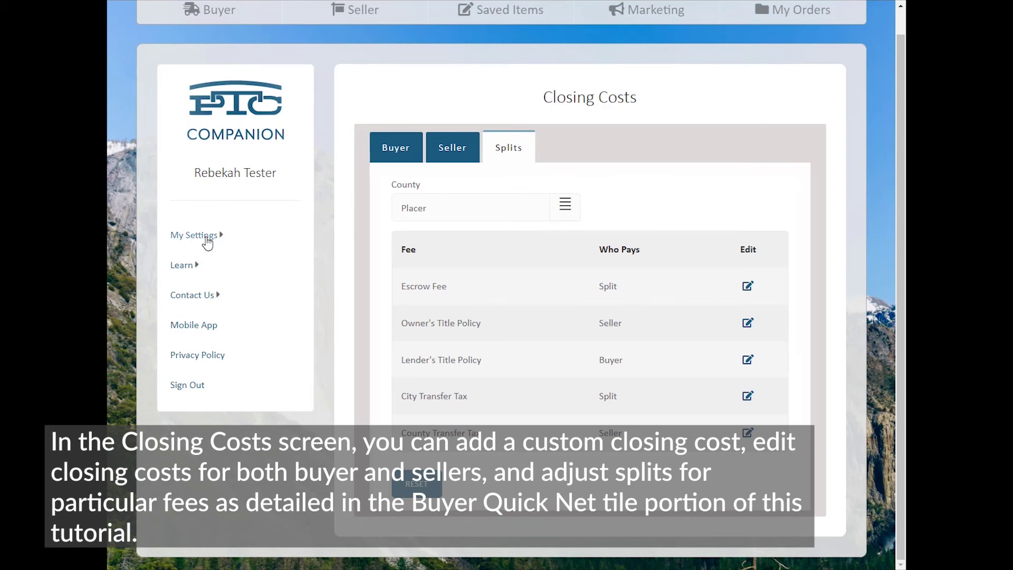
Step: Open the Calculator Defaults settings and set the default property type to Commercial
click(206, 237)
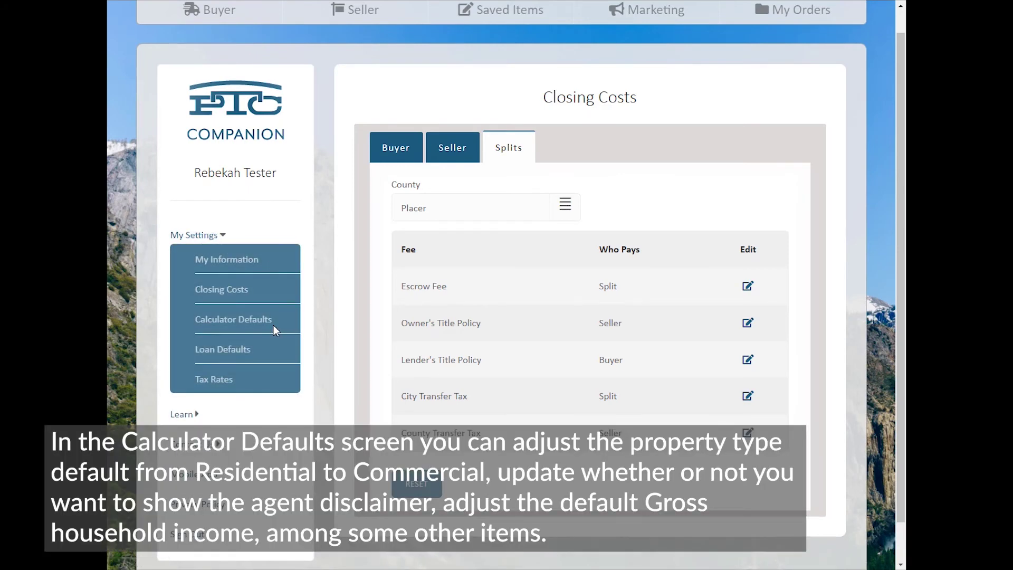
click(273, 322)
click(495, 184)
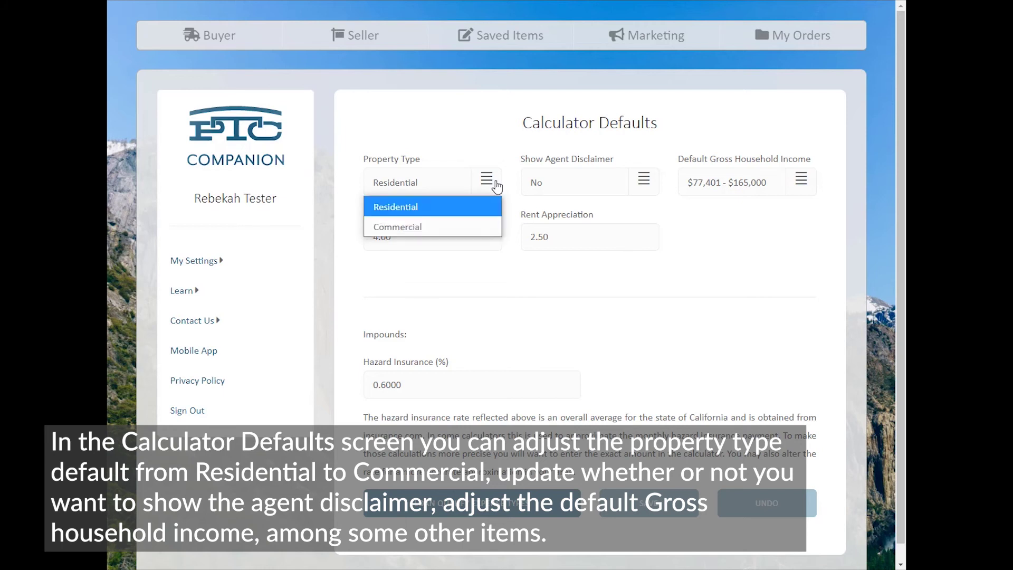
click(490, 227)
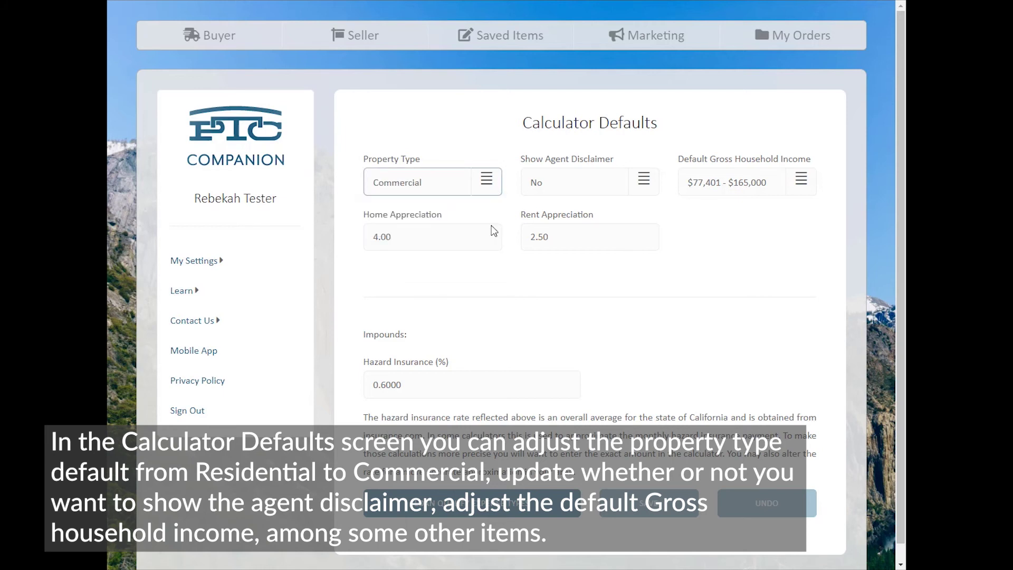
Step: Set Show Agent Disclaimer to Yes and the Default Gross Household Income to $165,001 - $315,000
click(646, 181)
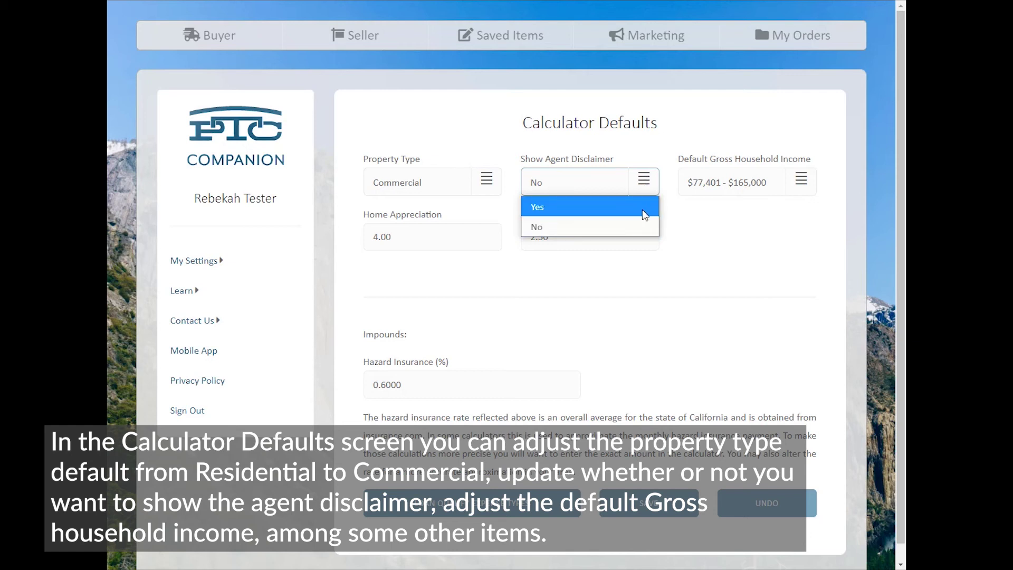
click(641, 210)
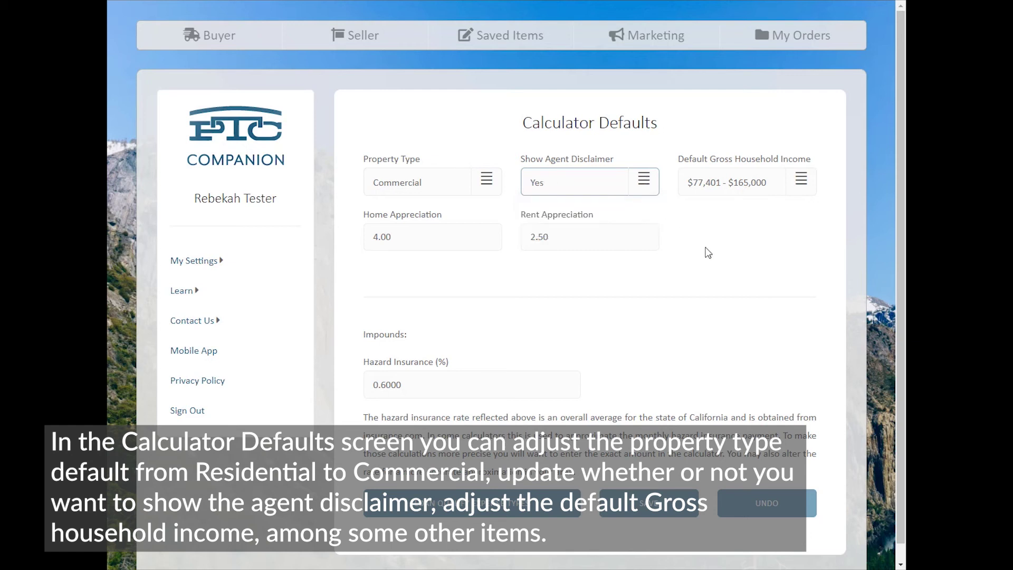
click(803, 190)
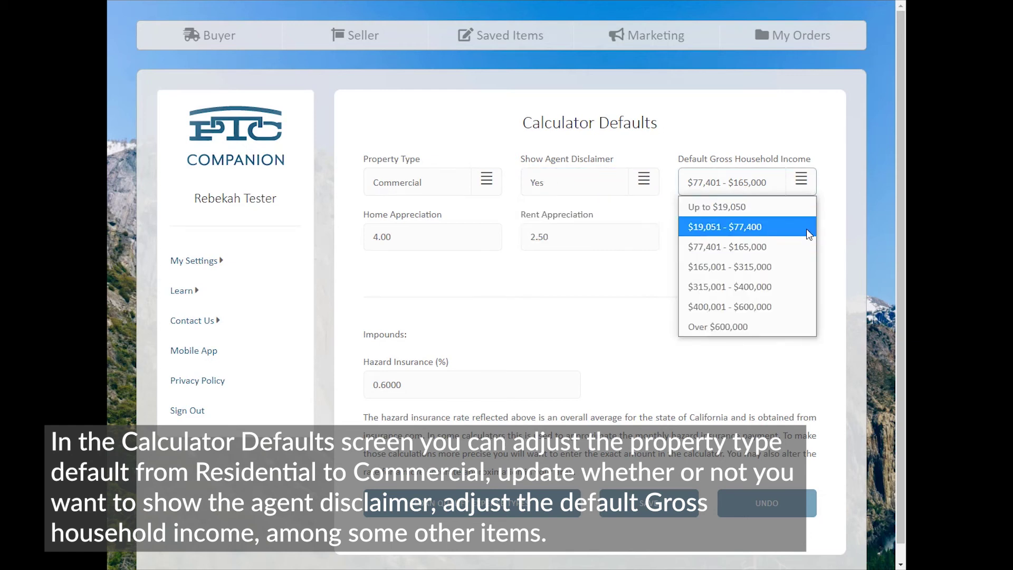
click(804, 266)
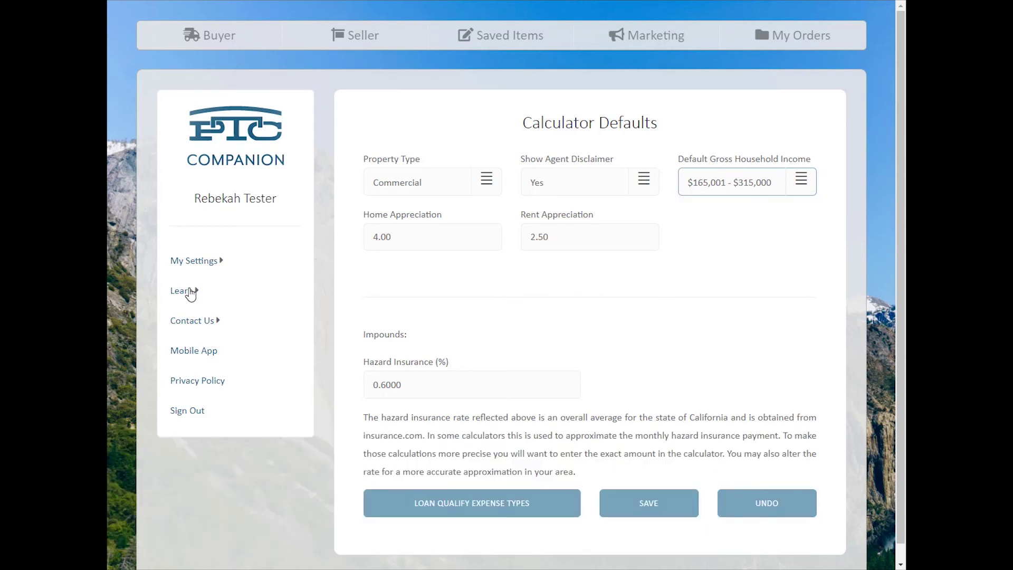
Step: Open the Loan Defaults settings and review the Conventional, FHA, VA and USDA loan types
click(196, 260)
click(230, 376)
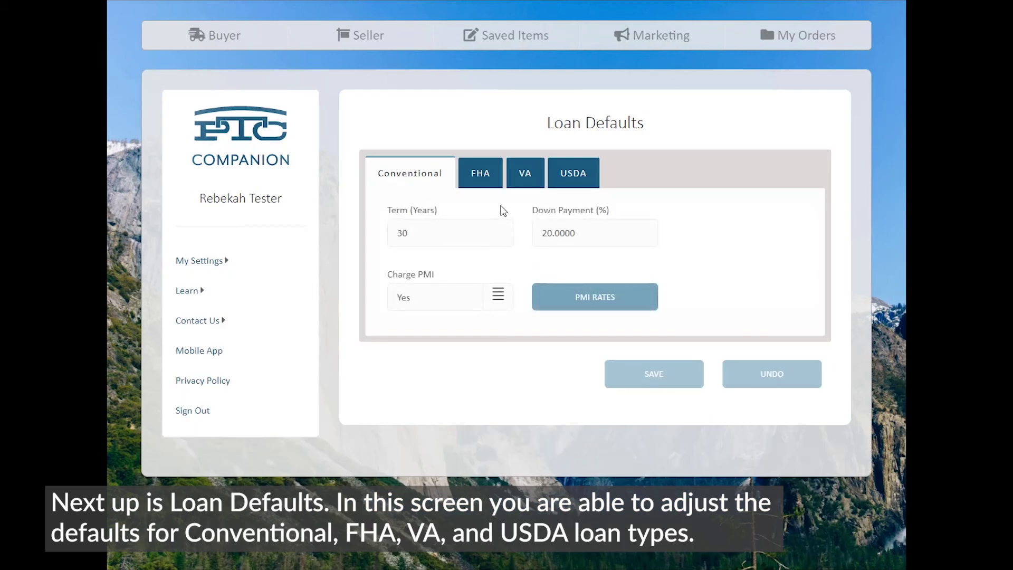
click(485, 179)
click(533, 185)
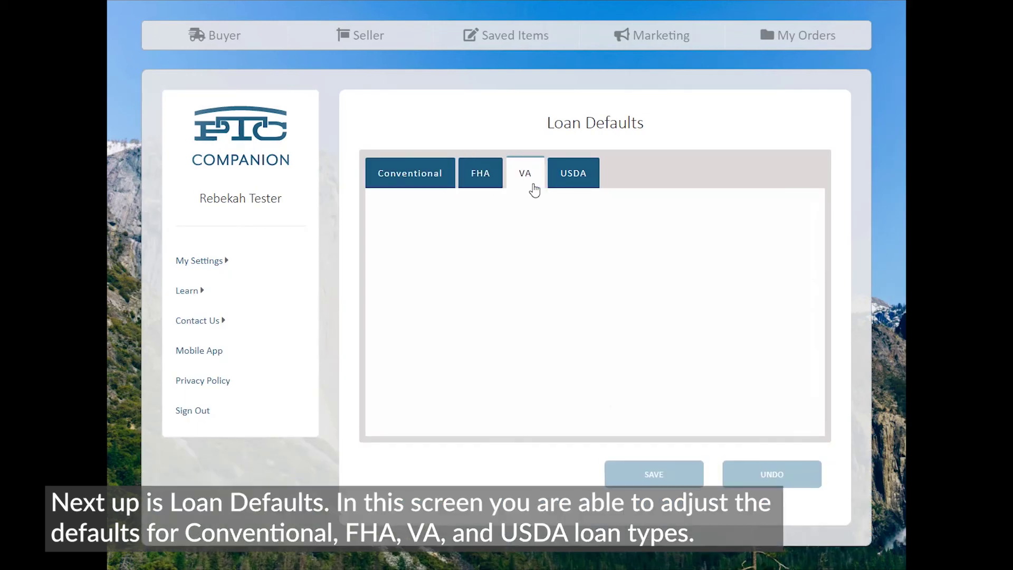
click(581, 184)
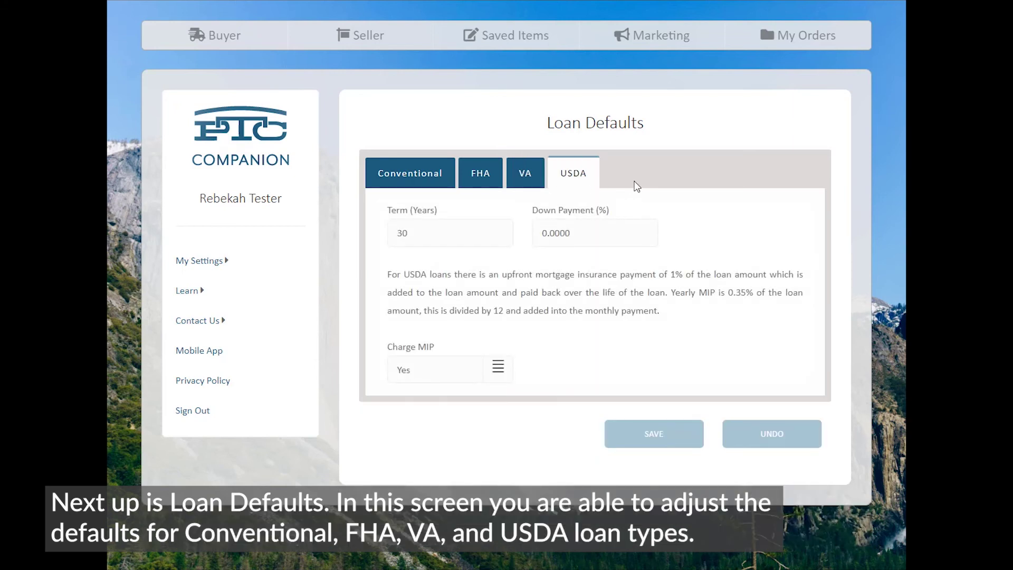
Step: Open the Tax Rates settings and review the list of rates by county
click(210, 266)
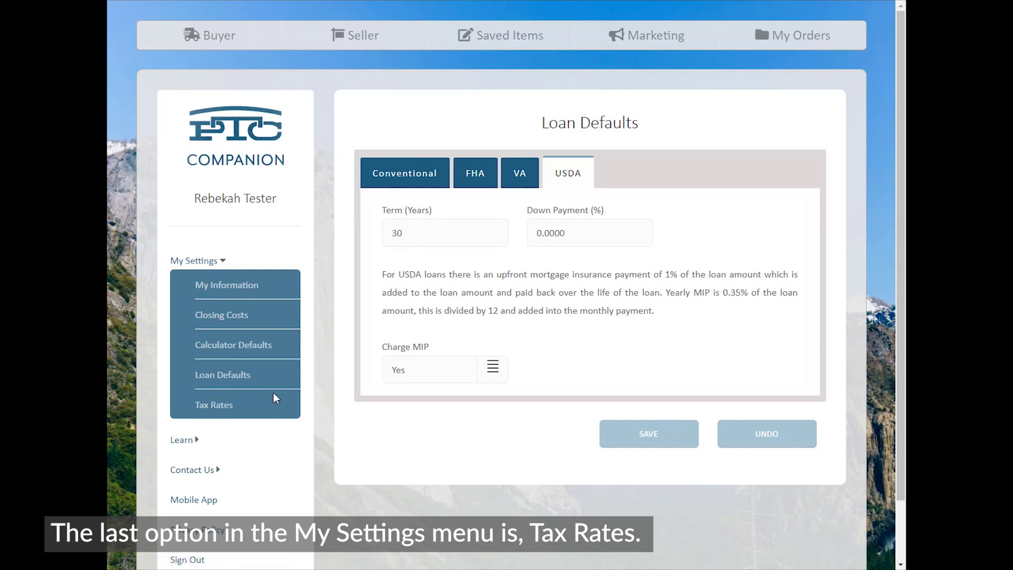
click(217, 406)
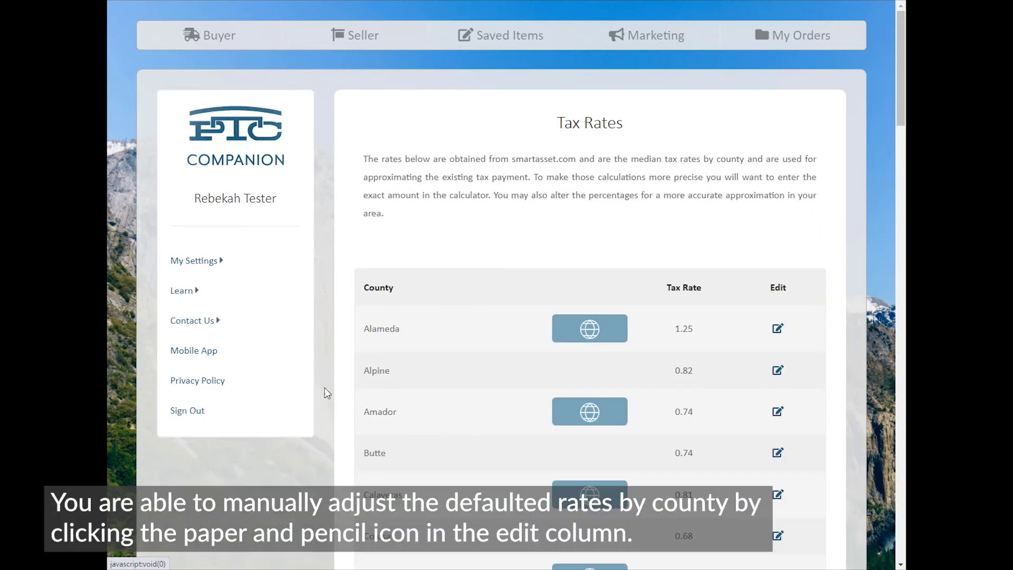
scroll(650, 226, down, 1)
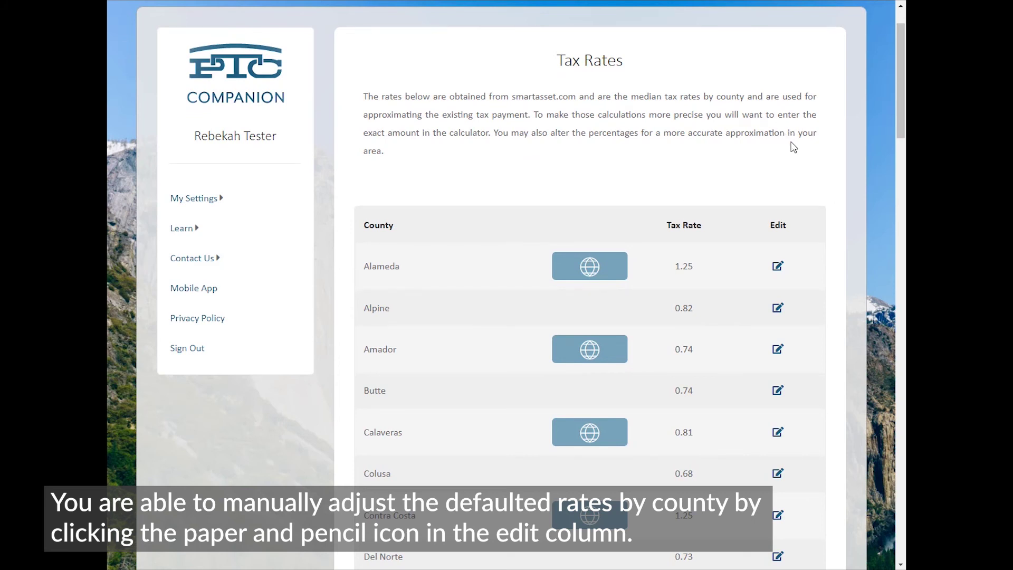
scroll(793, 148, up, 1)
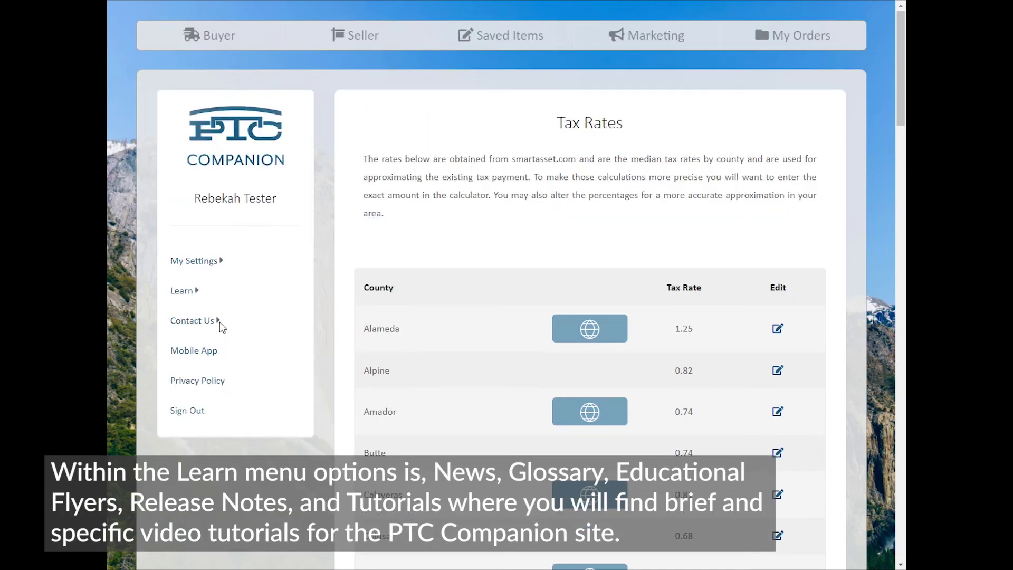
Step: Show the Learn options and open the list of video Tutorials
click(188, 296)
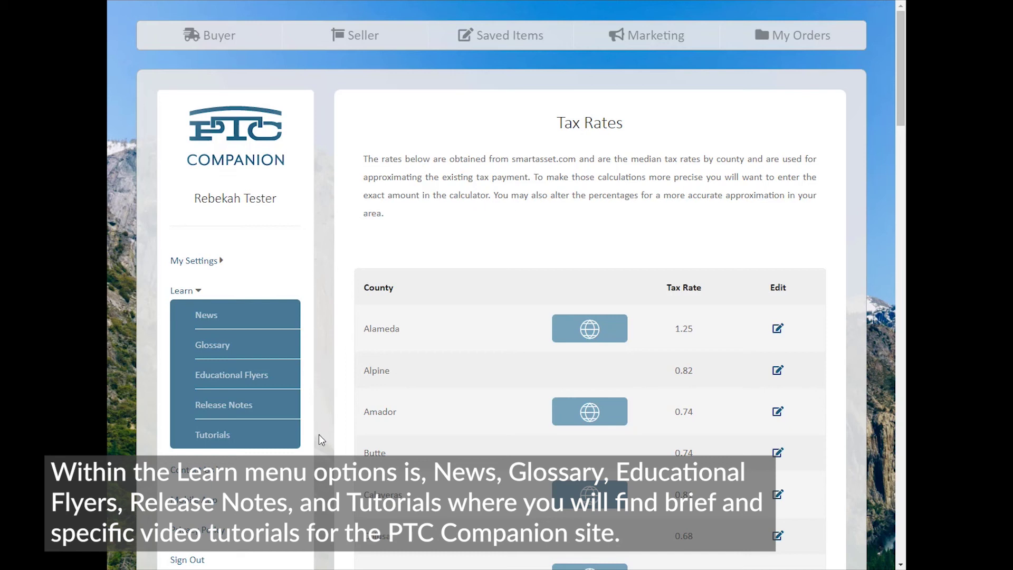
click(212, 441)
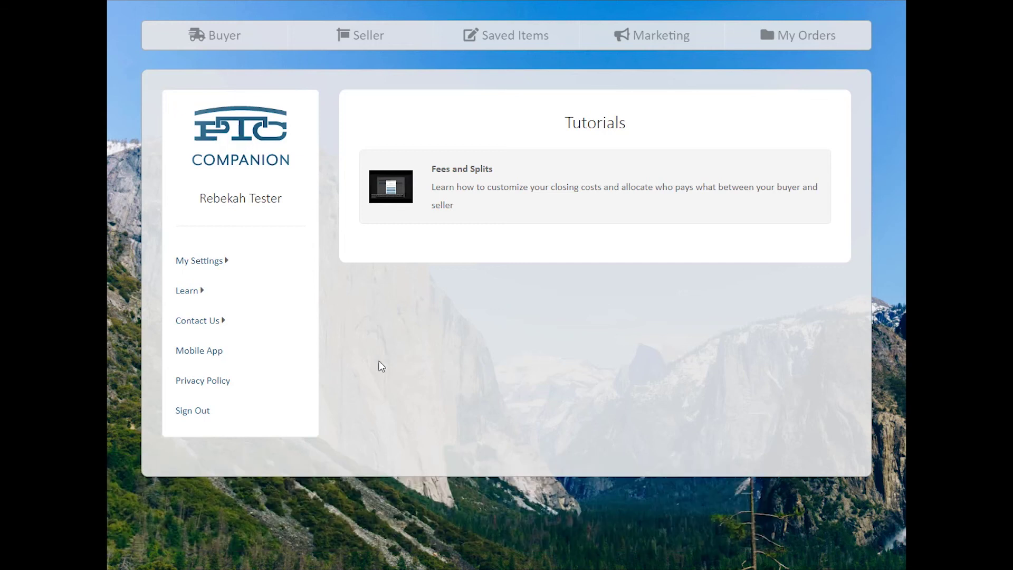
Step: Show the Contact Us options, then view the Android and iOS mobile app QR codes and close them
click(211, 324)
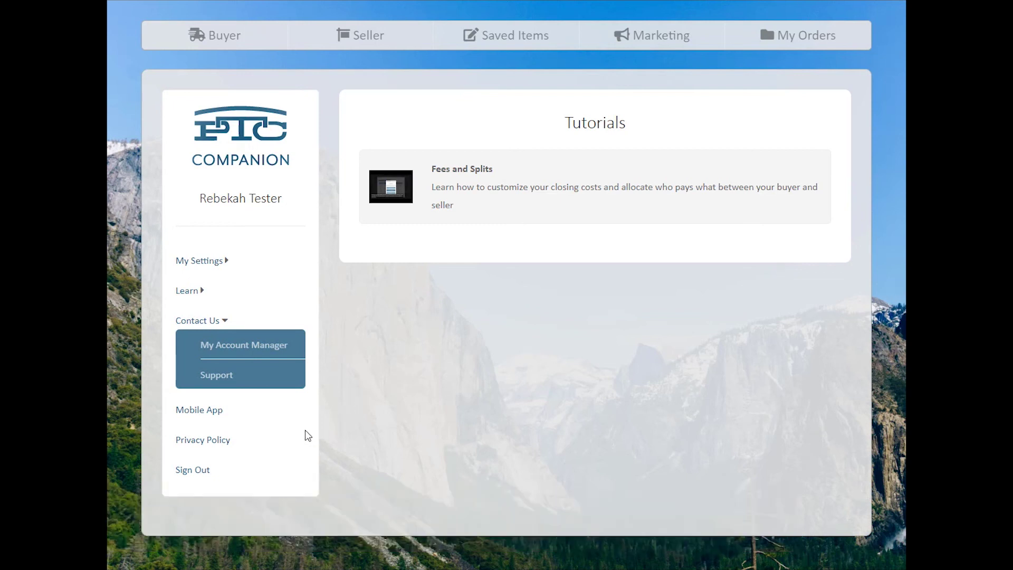
click(216, 417)
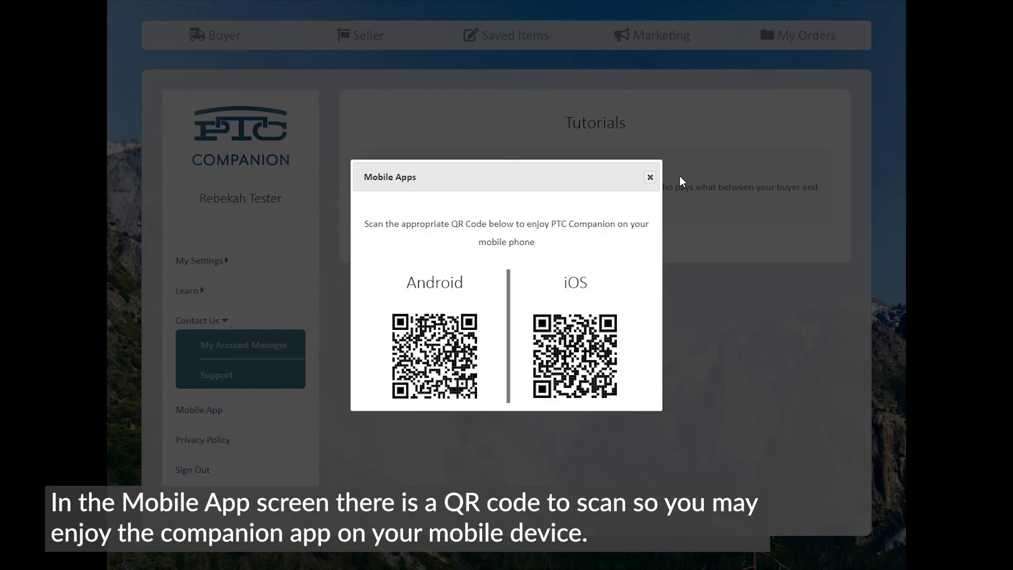
click(654, 180)
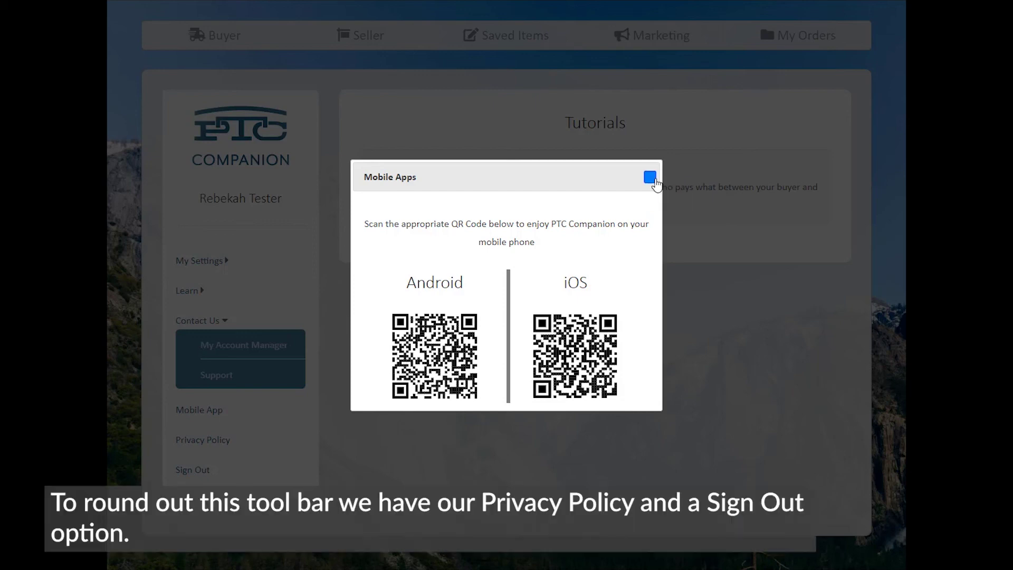